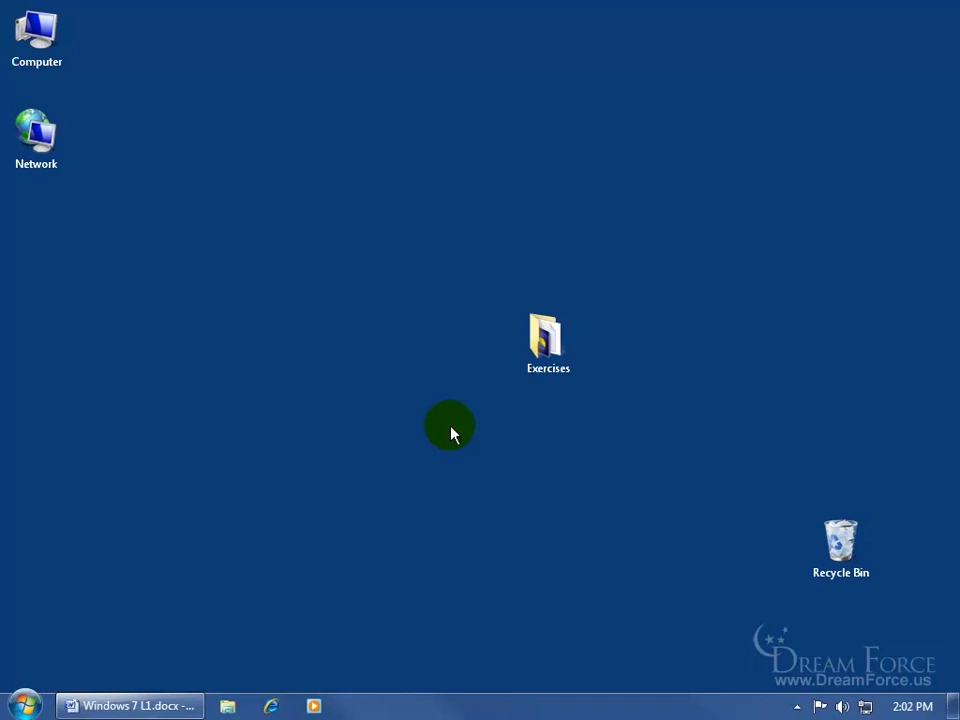
Open the desktop's Exercises folder, go from there to Libraries, and close the window.
{"action": "left_click", "coordinate": [549, 348]}
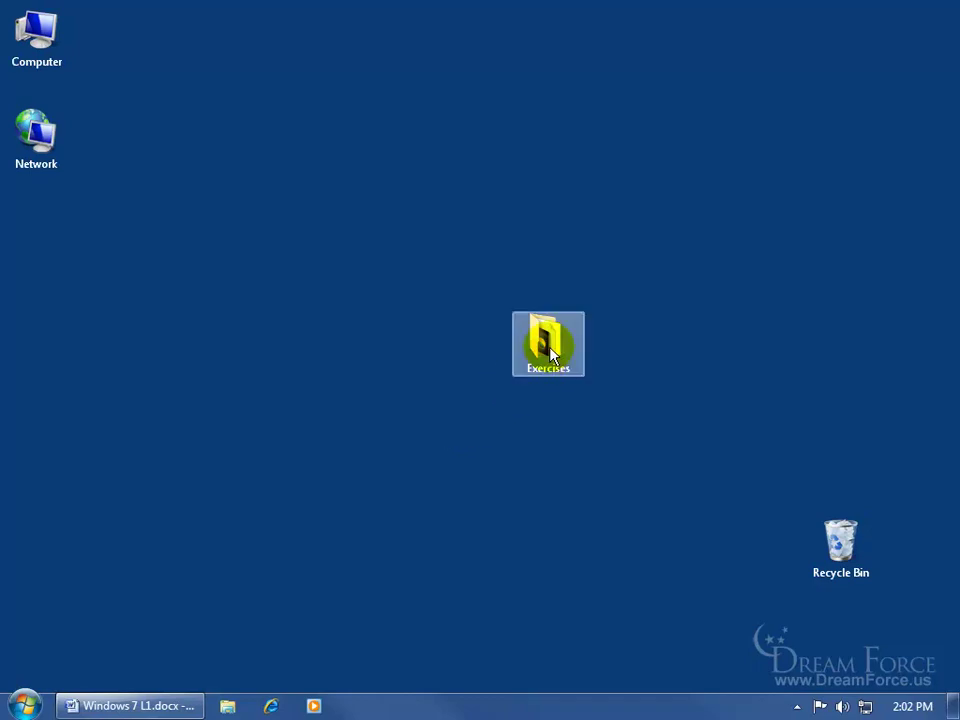
{"action": "double_click", "coordinate": [551, 352]}
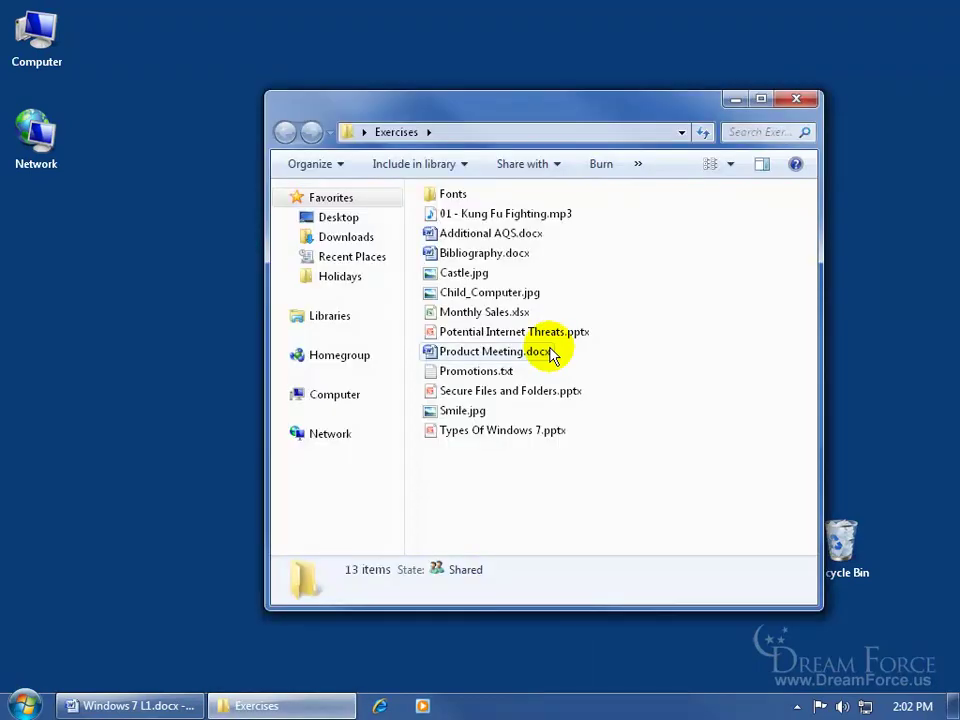
{"action": "left_click", "coordinate": [328, 317]}
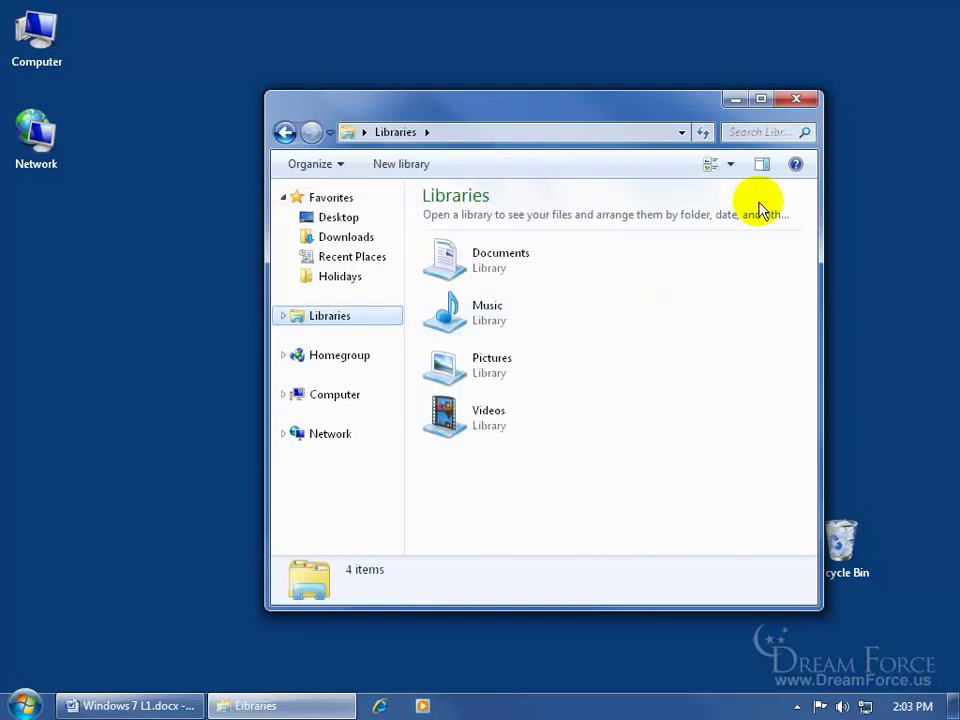
{"action": "left_click", "coordinate": [796, 98]}
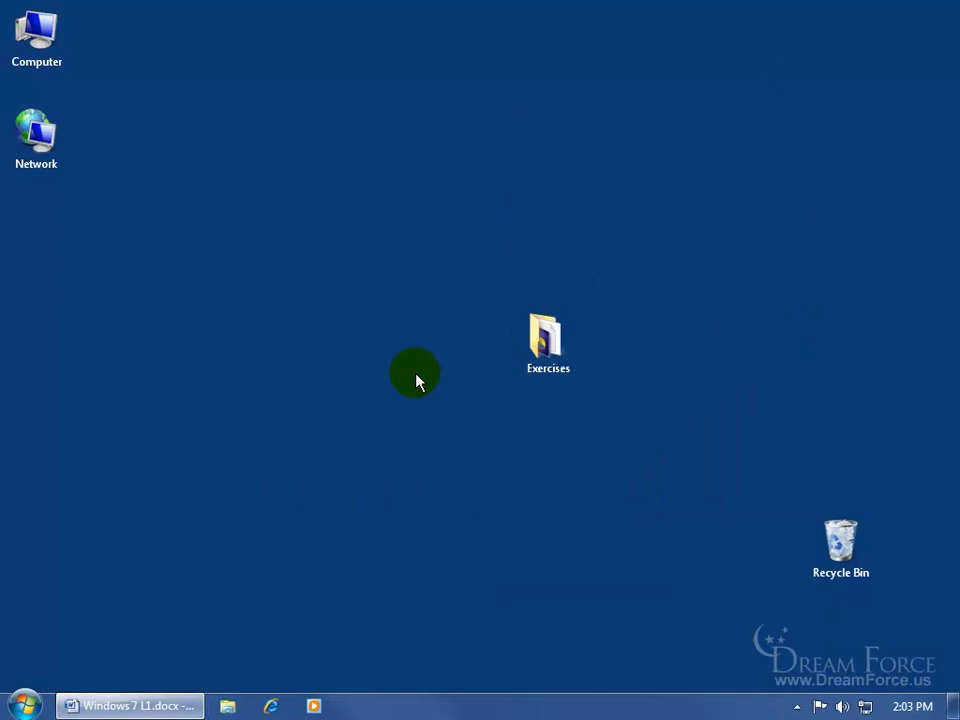
Open Libraries from the taskbar, close it, and reopen it through the Start button's Open Windows Explorer option.
{"action": "left_click", "coordinate": [226, 706]}
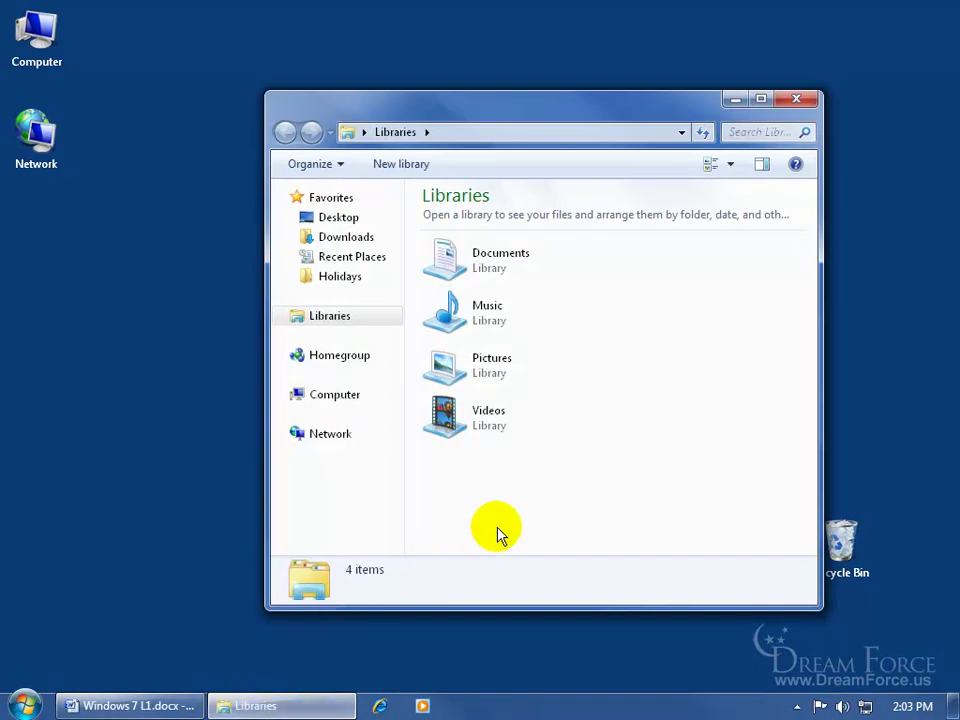
{"action": "left_click", "coordinate": [797, 98]}
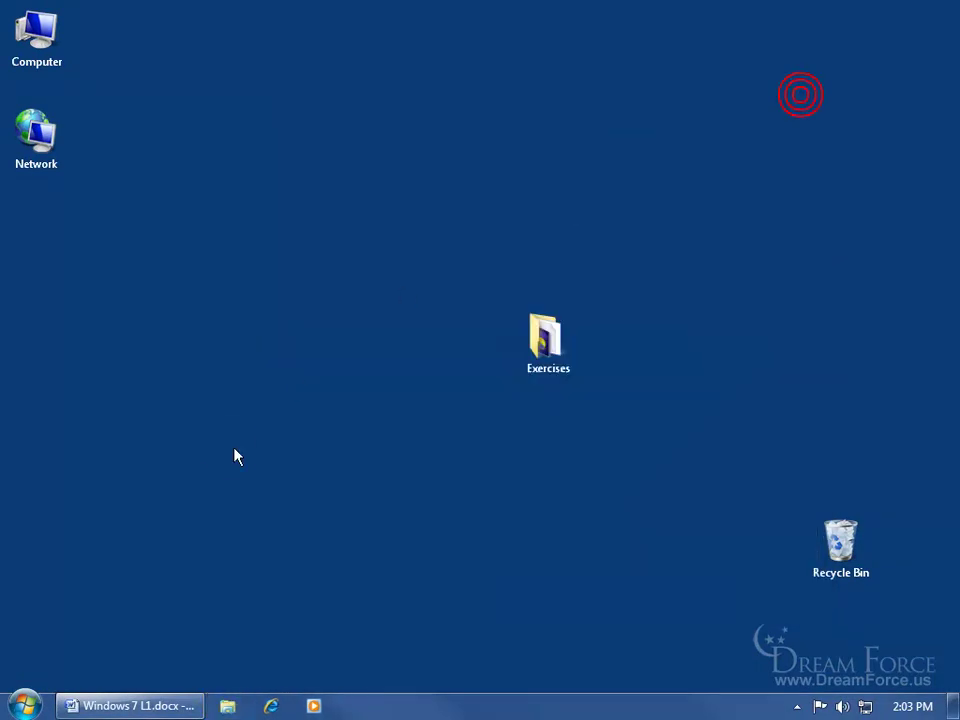
{"action": "right_click", "coordinate": [24, 705]}
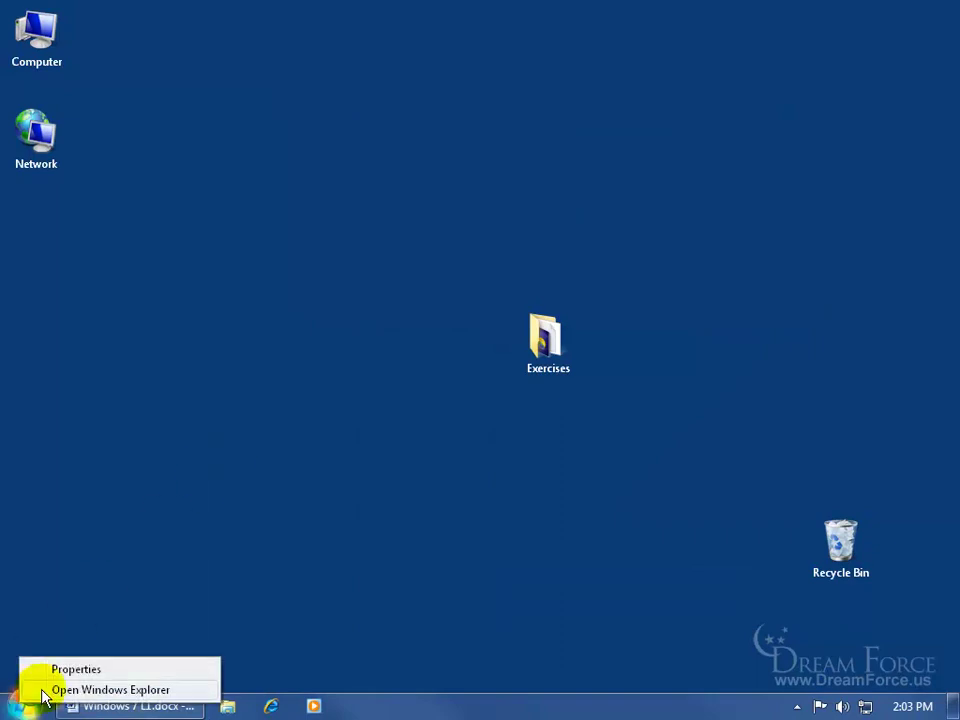
{"action": "left_click", "coordinate": [44, 692]}
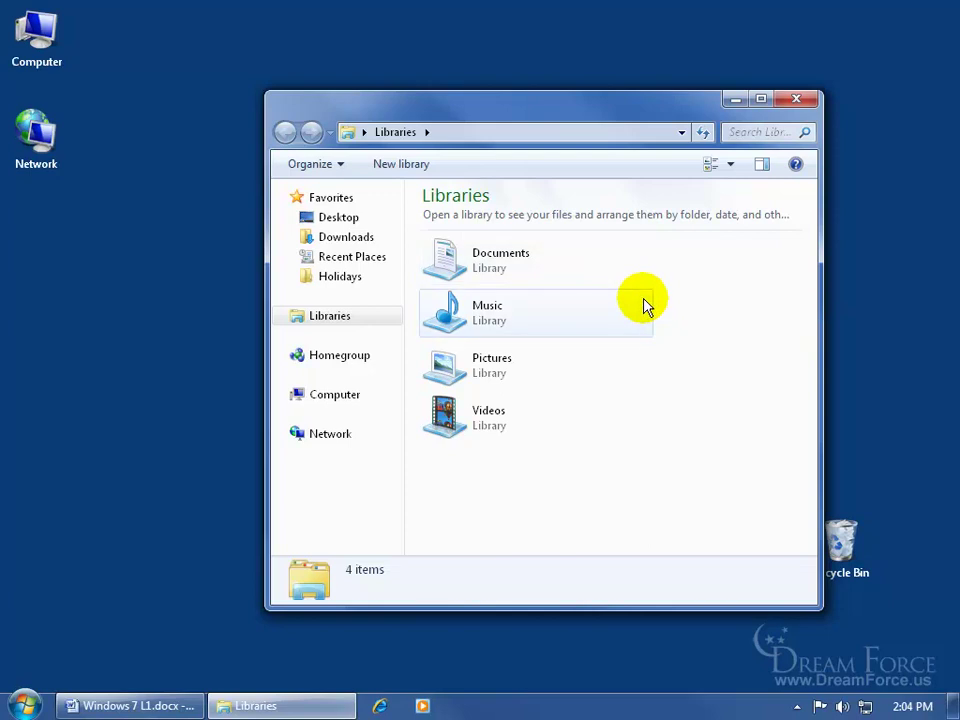
View the contents of the Documents library twice, returning to the Libraries overview each time.
{"action": "mouse_move", "coordinate": [645, 307]}
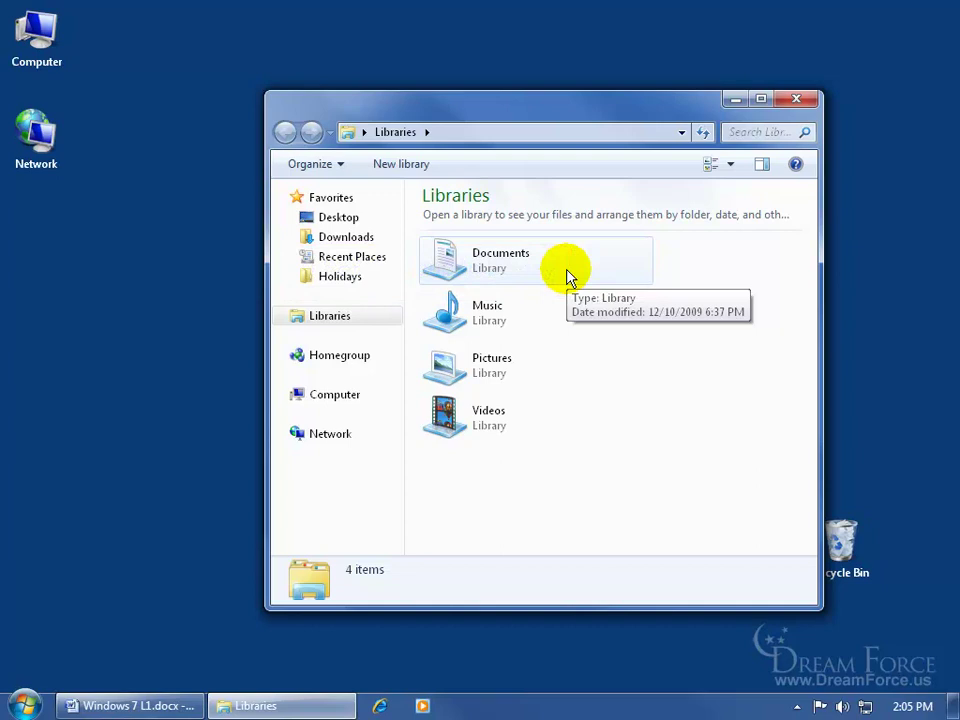
{"action": "double_click", "coordinate": [529, 266]}
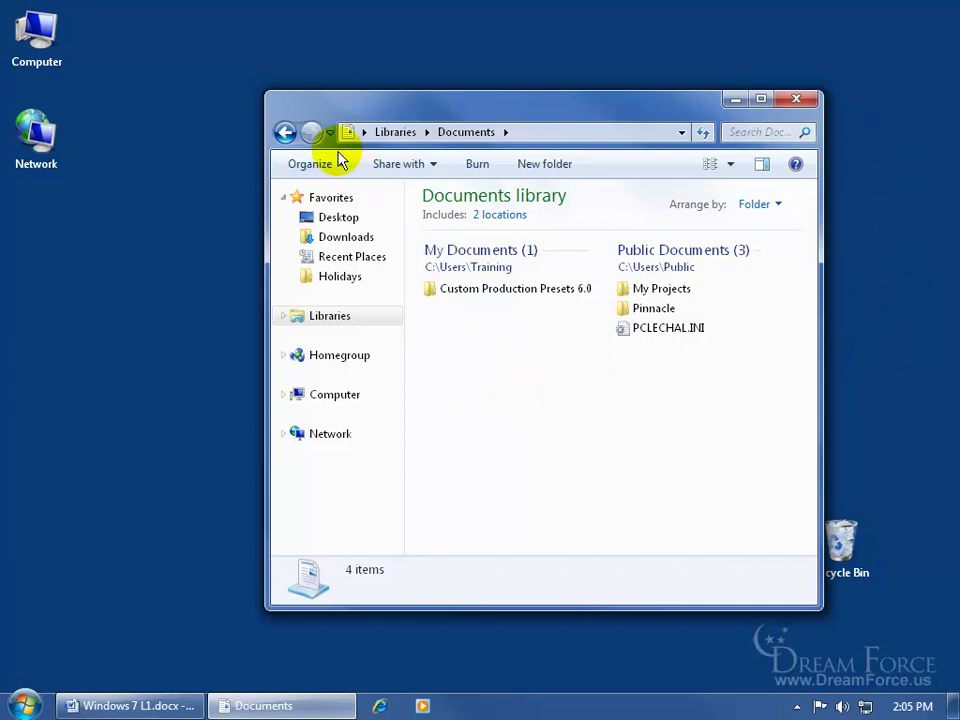
{"action": "left_click", "coordinate": [285, 131]}
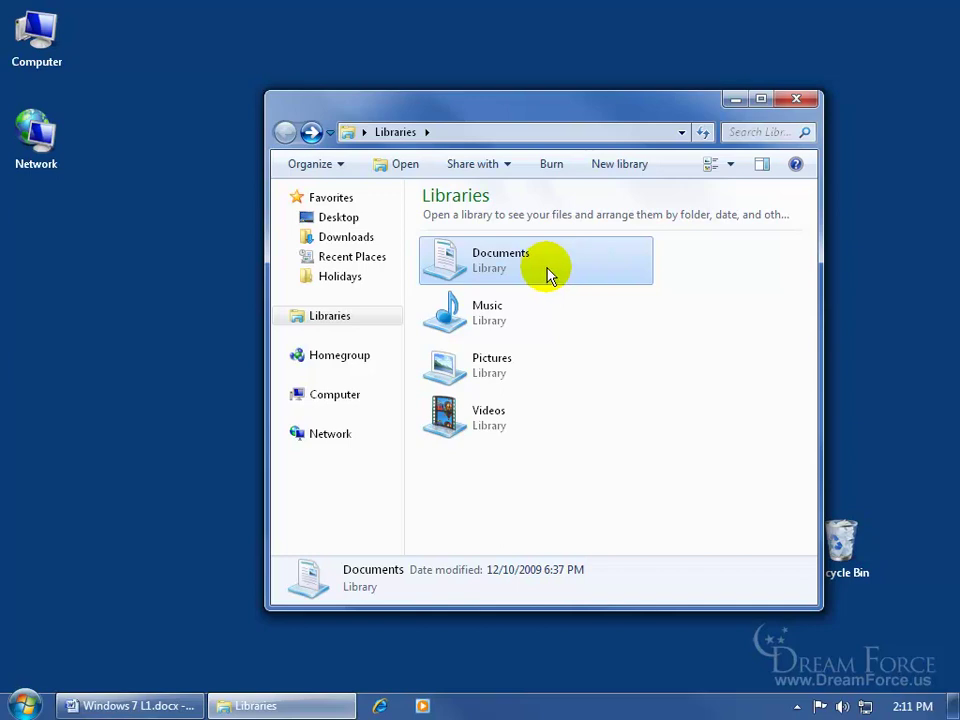
{"action": "double_click", "coordinate": [489, 269]}
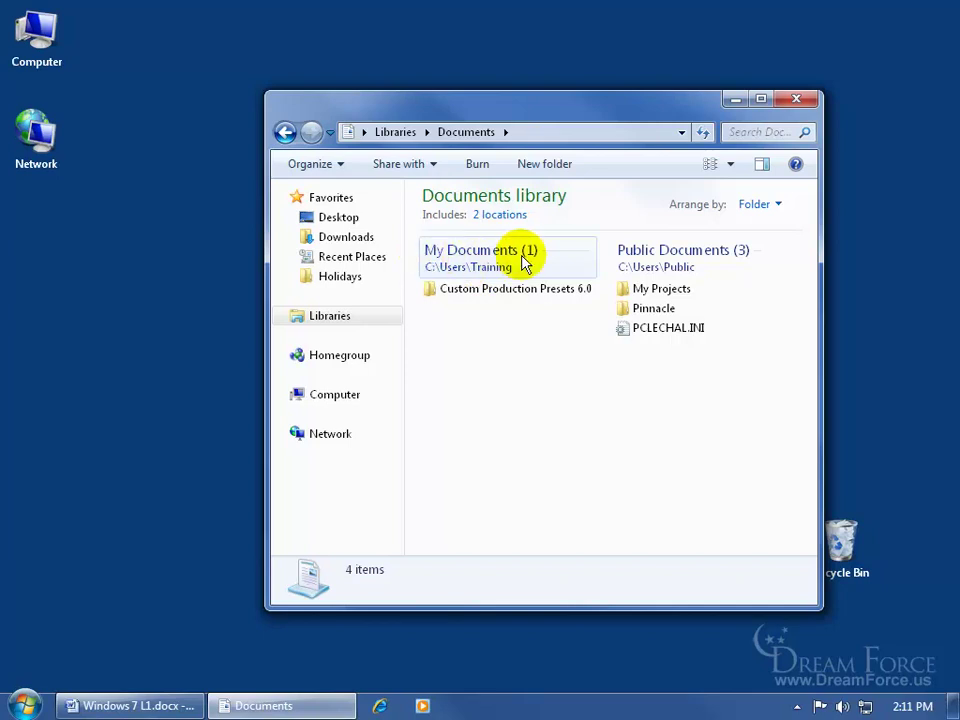
{"action": "left_click", "coordinate": [285, 132]}
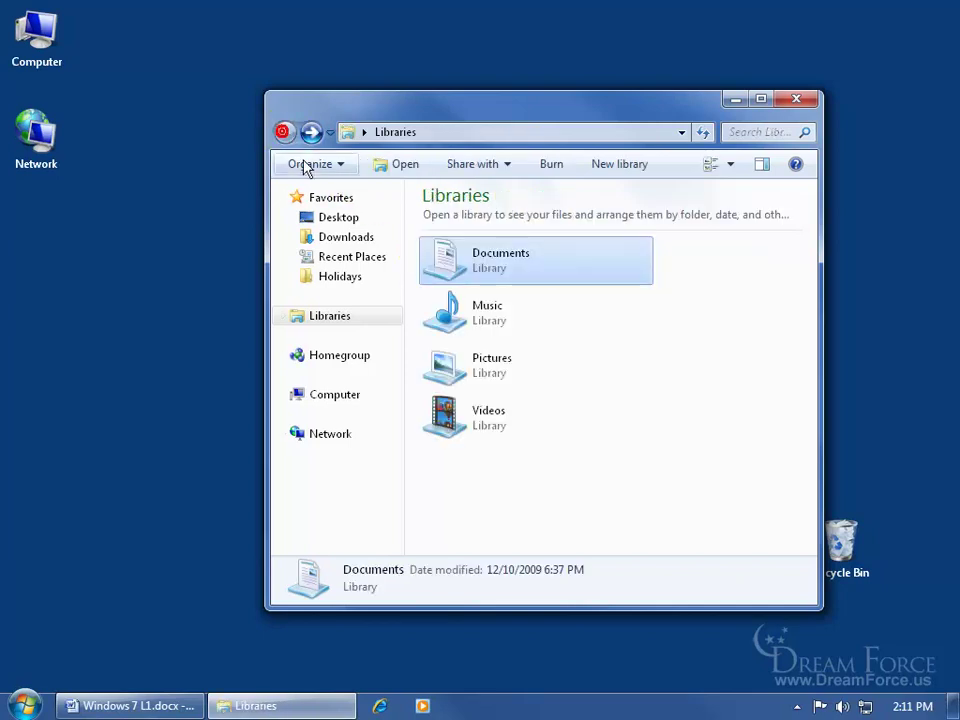
Expand Libraries in the folder tree, including the Documents and Music libraries, to list their included folders.
{"action": "left_click", "coordinate": [285, 318]}
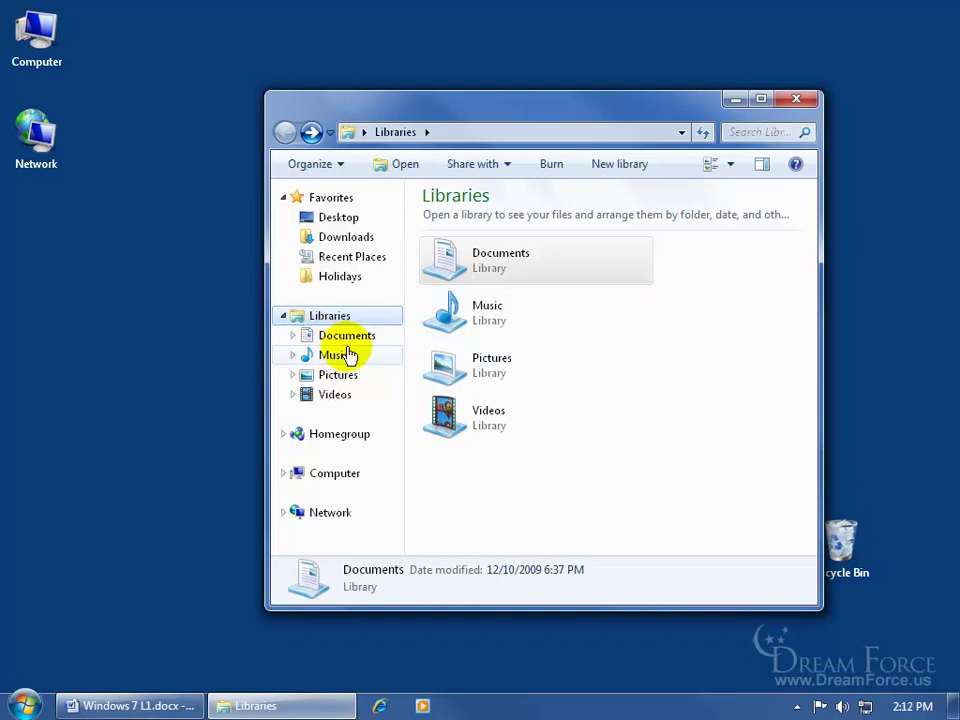
{"action": "left_click", "coordinate": [292, 336]}
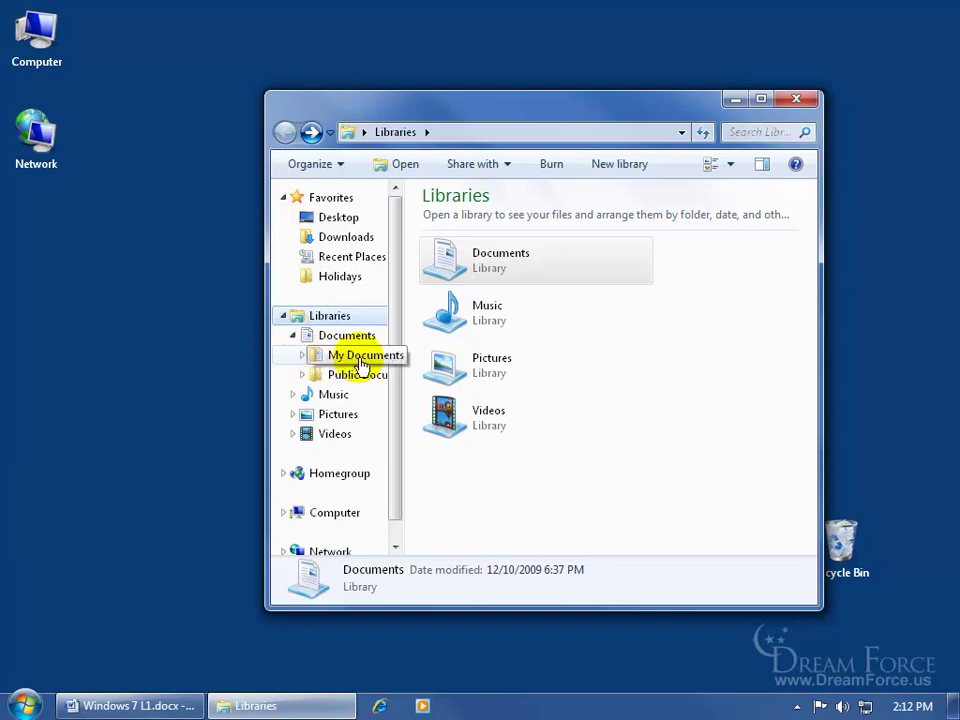
{"action": "left_click", "coordinate": [292, 394]}
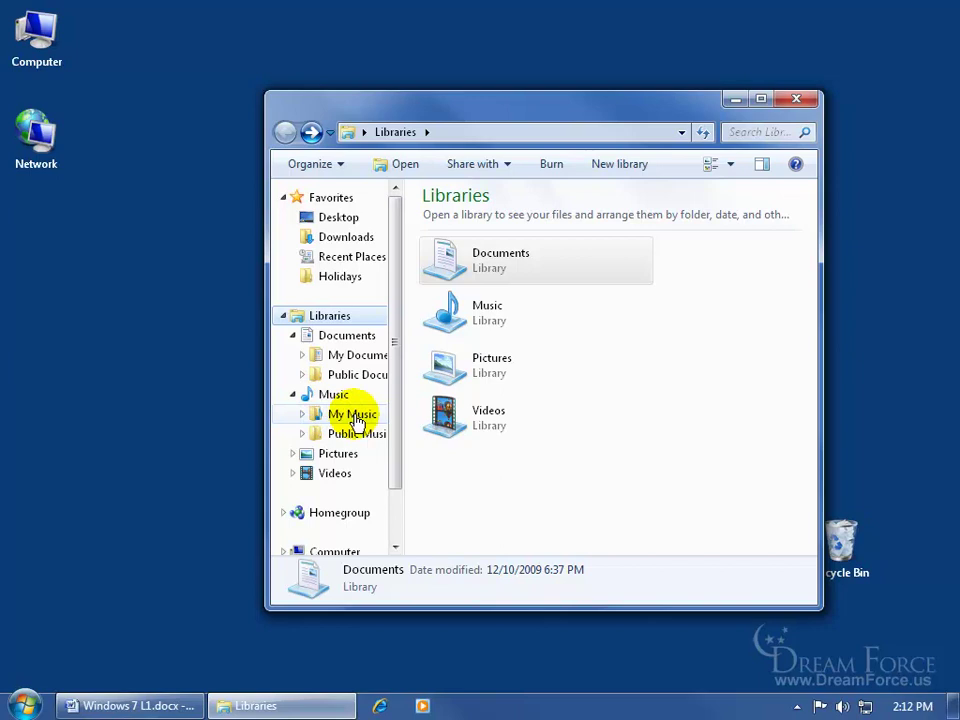
Browse from Computer to the Training user folder under Users on HP (C:), and close that second window.
{"action": "double_click", "coordinate": [42, 40]}
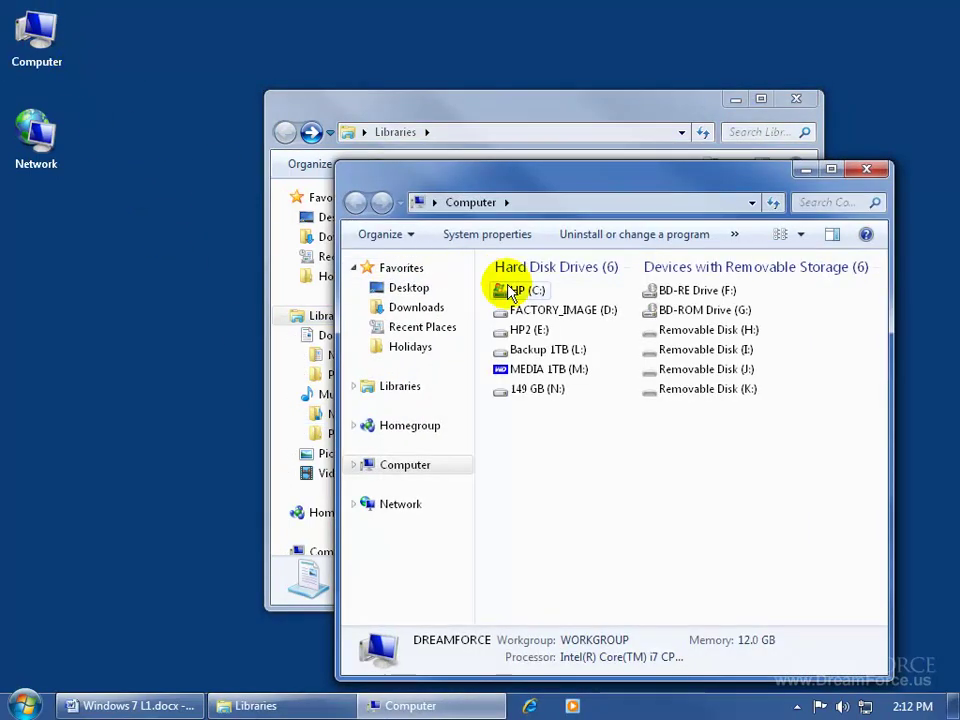
{"action": "double_click", "coordinate": [529, 294]}
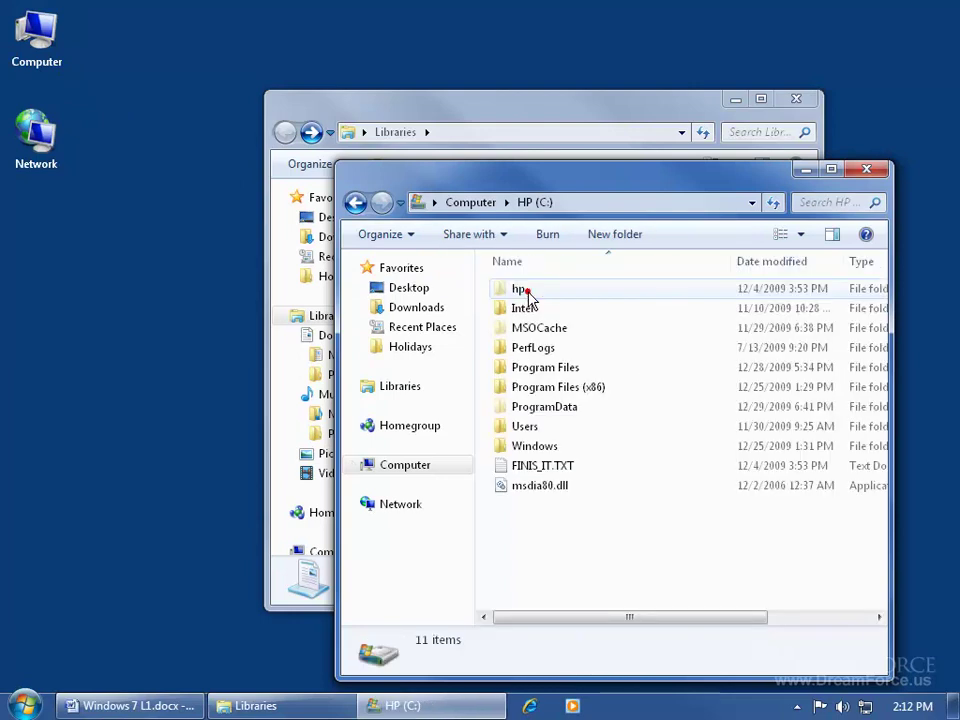
{"action": "double_click", "coordinate": [525, 425]}
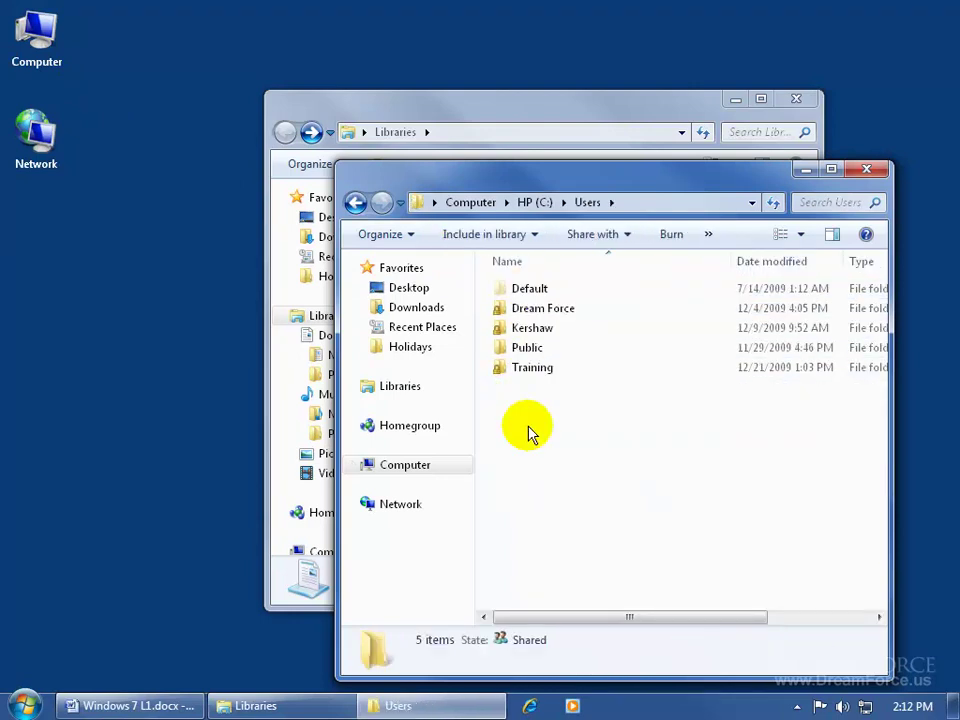
{"action": "double_click", "coordinate": [533, 371]}
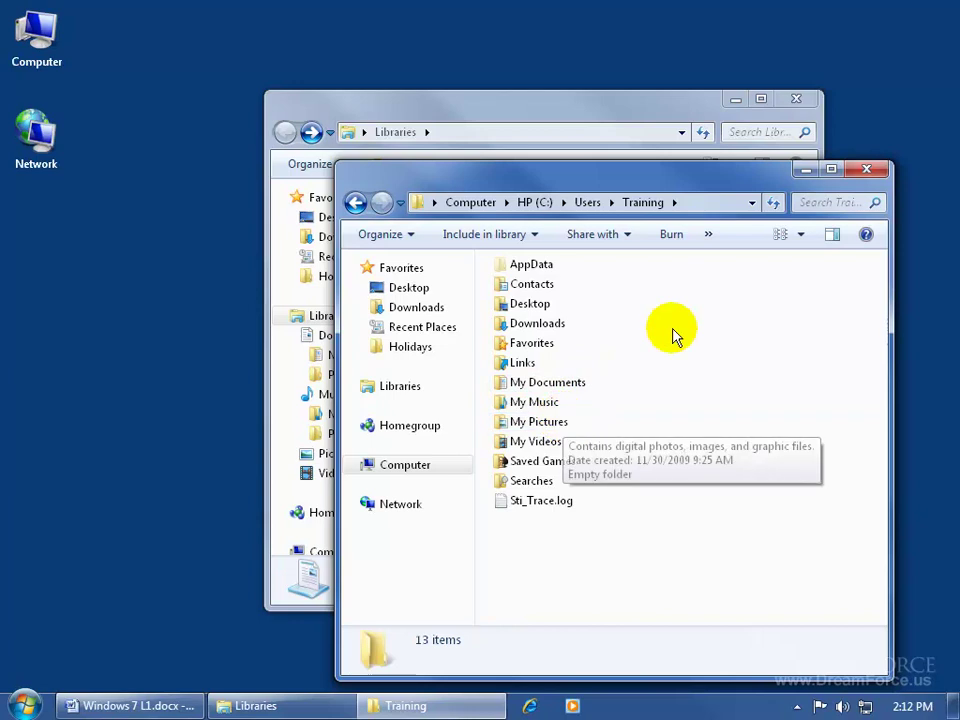
{"action": "left_click", "coordinate": [866, 168]}
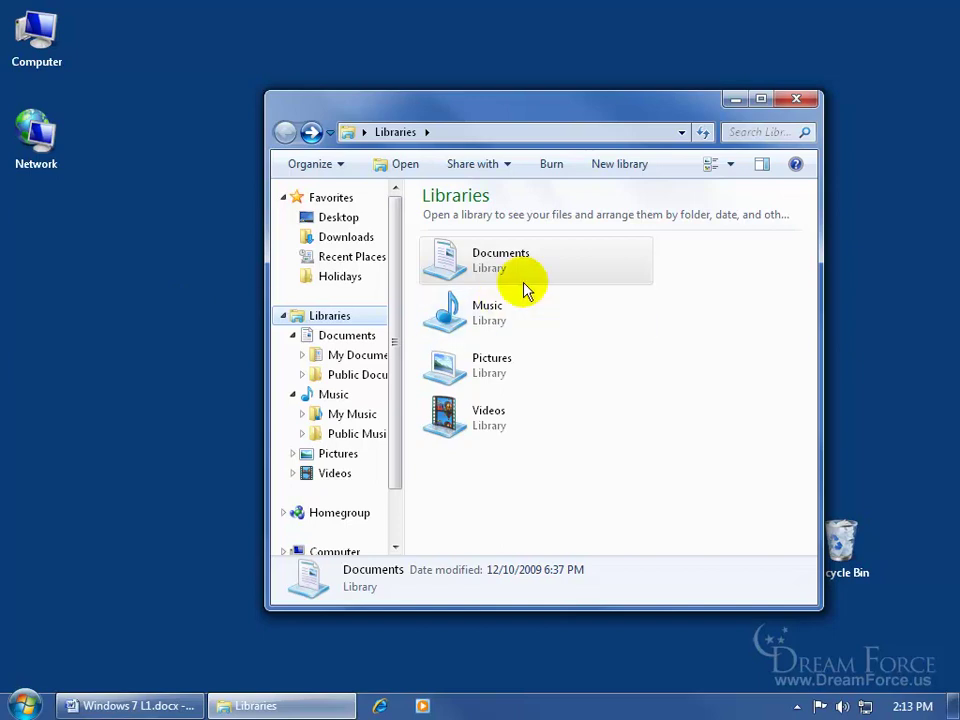
Go to the Desktop location and view the library choices for including the Exercises folder.
{"action": "mouse_move", "coordinate": [557, 273]}
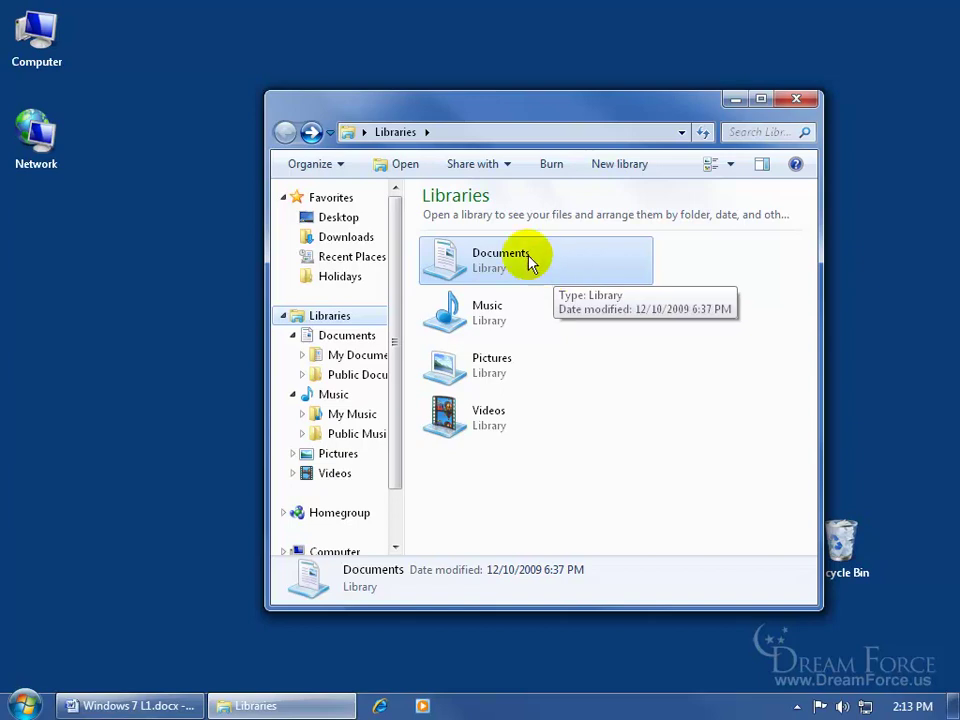
{"action": "mouse_move", "coordinate": [555, 358]}
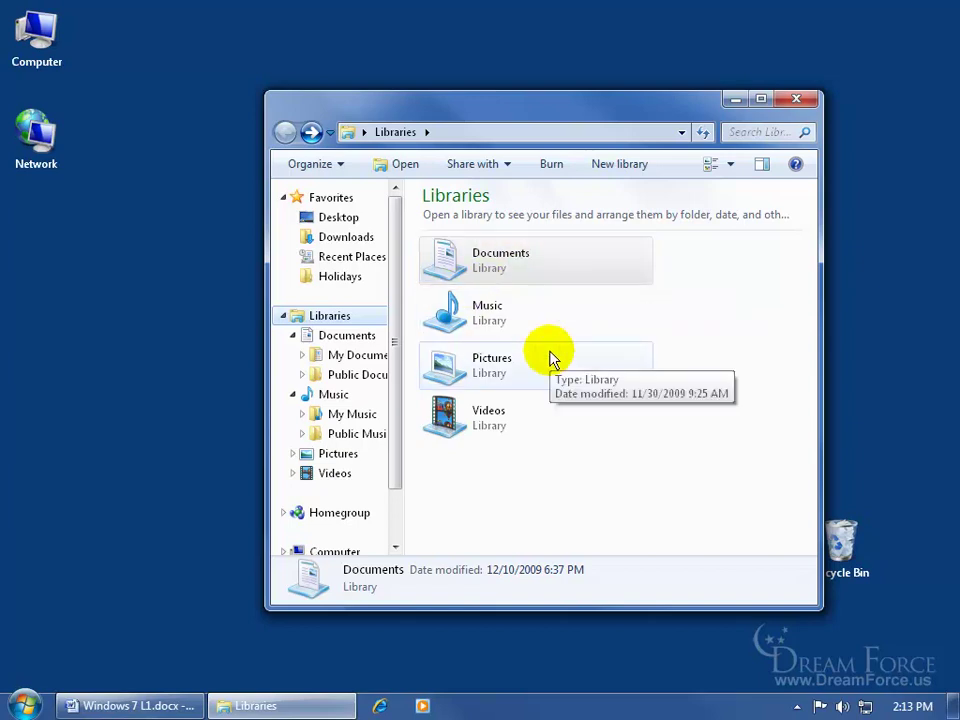
{"action": "left_click", "coordinate": [339, 218]}
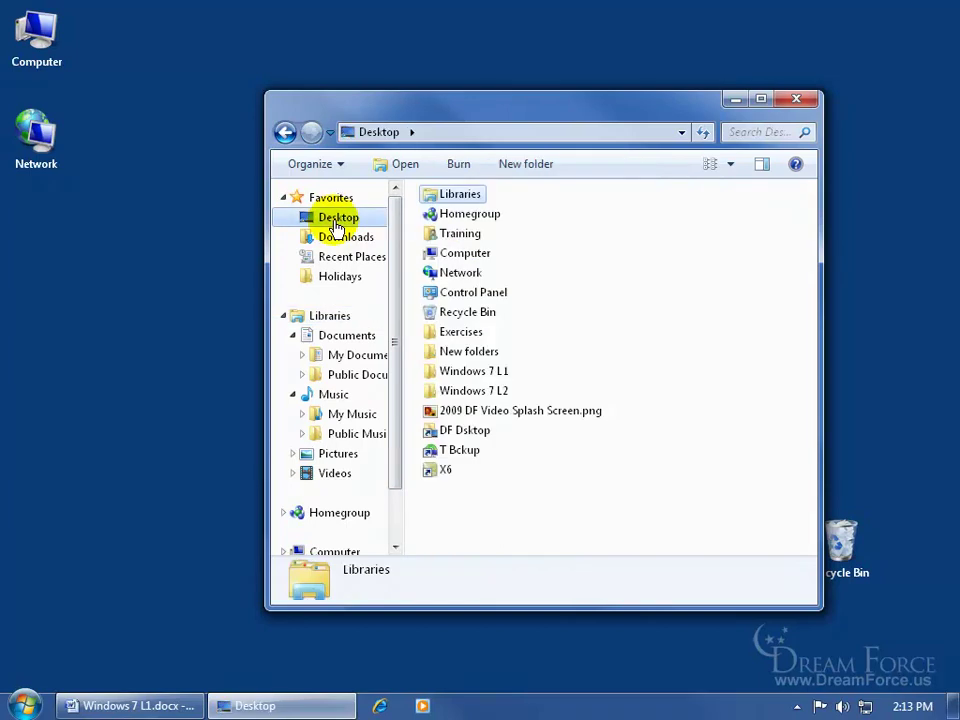
{"action": "right_click", "coordinate": [449, 336]}
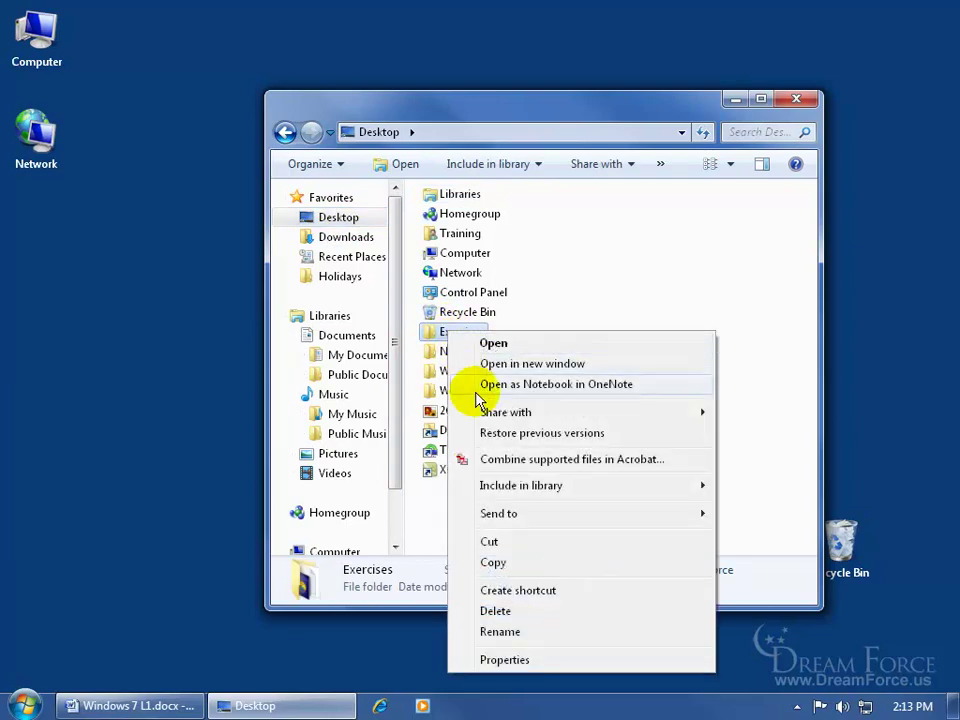
{"action": "mouse_move", "coordinate": [506, 497]}
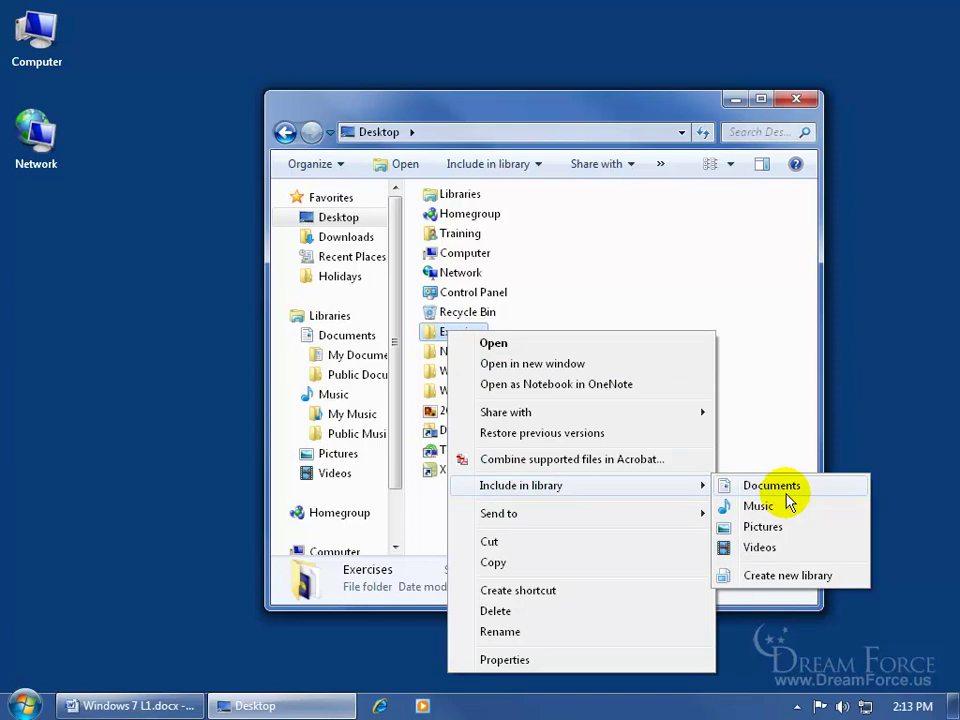
Open the Exercises folder, view its library inclusion choices, and check which commands are offered for Product Meeting.docx.
{"action": "double_click", "coordinate": [433, 338]}
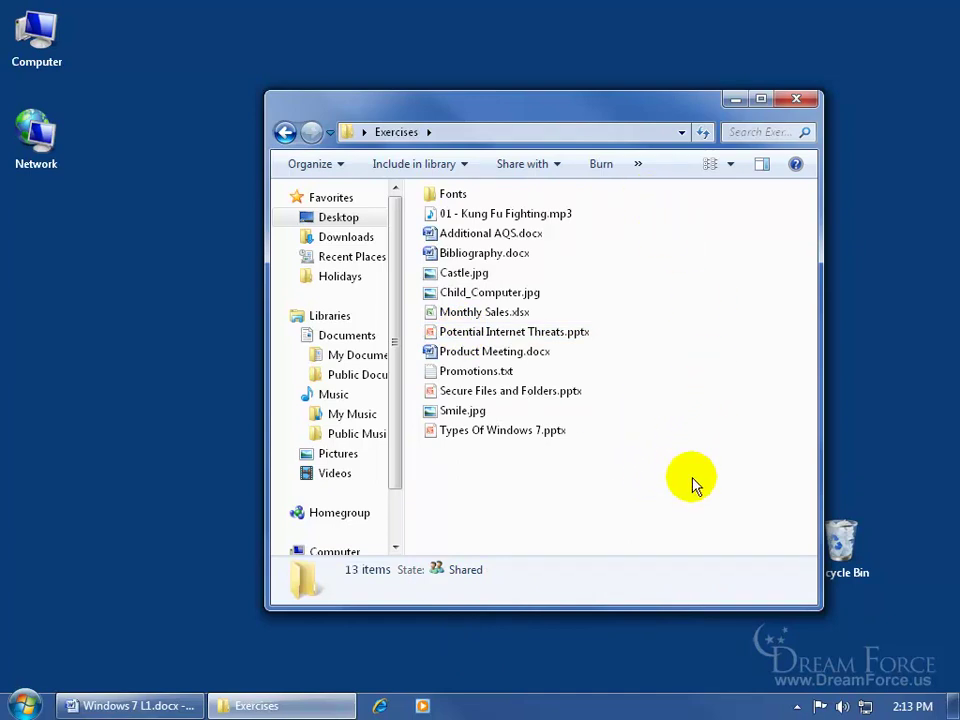
{"action": "left_click", "coordinate": [410, 170]}
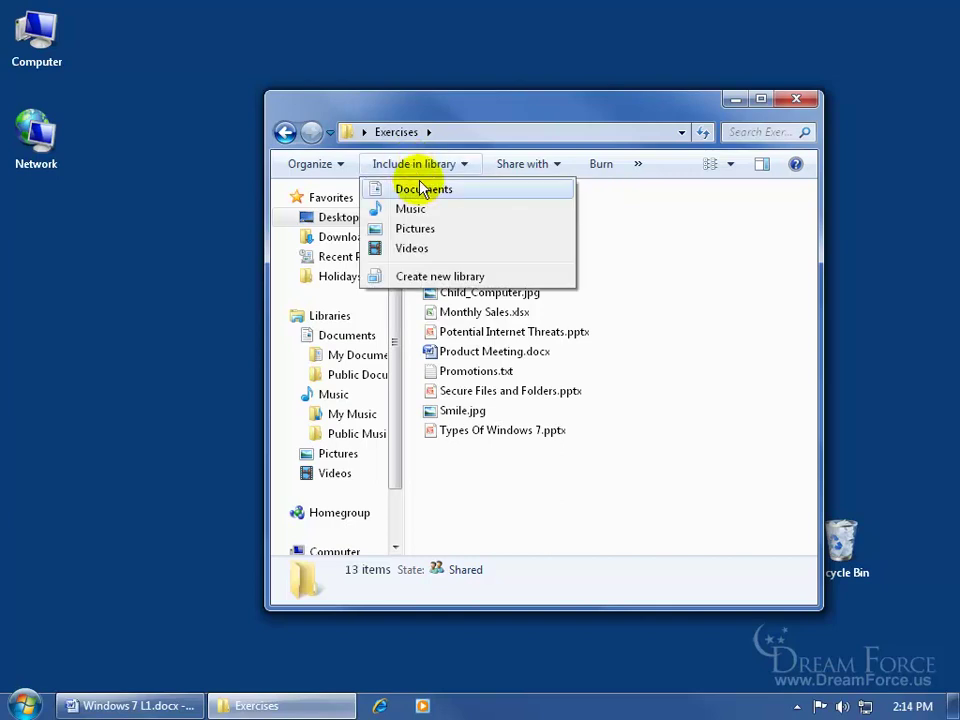
{"action": "left_click", "coordinate": [688, 501]}
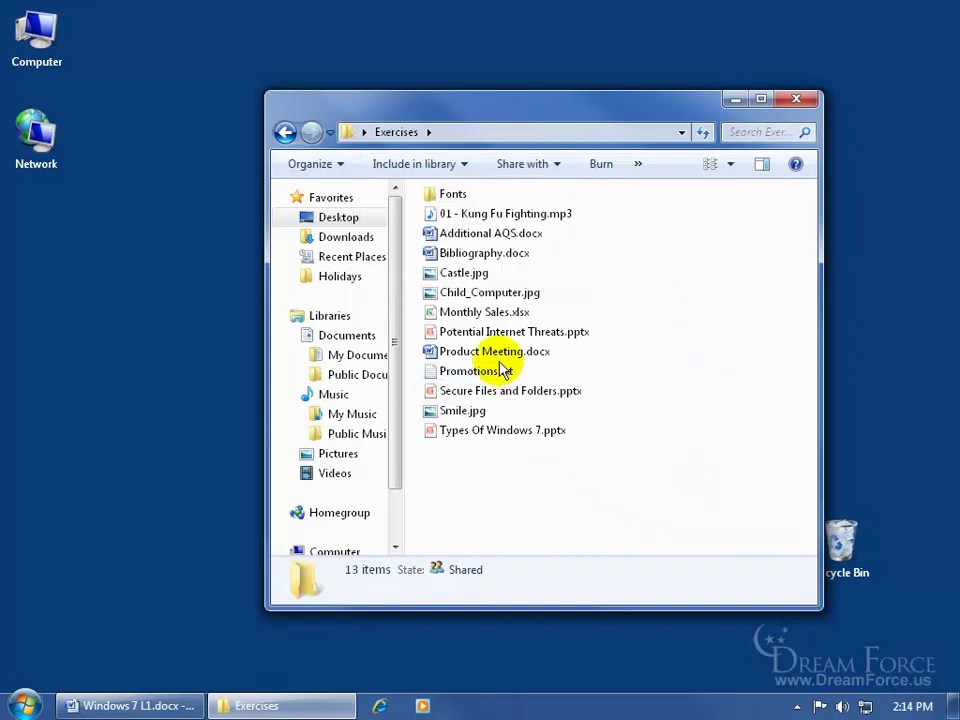
{"action": "left_click", "coordinate": [456, 351]}
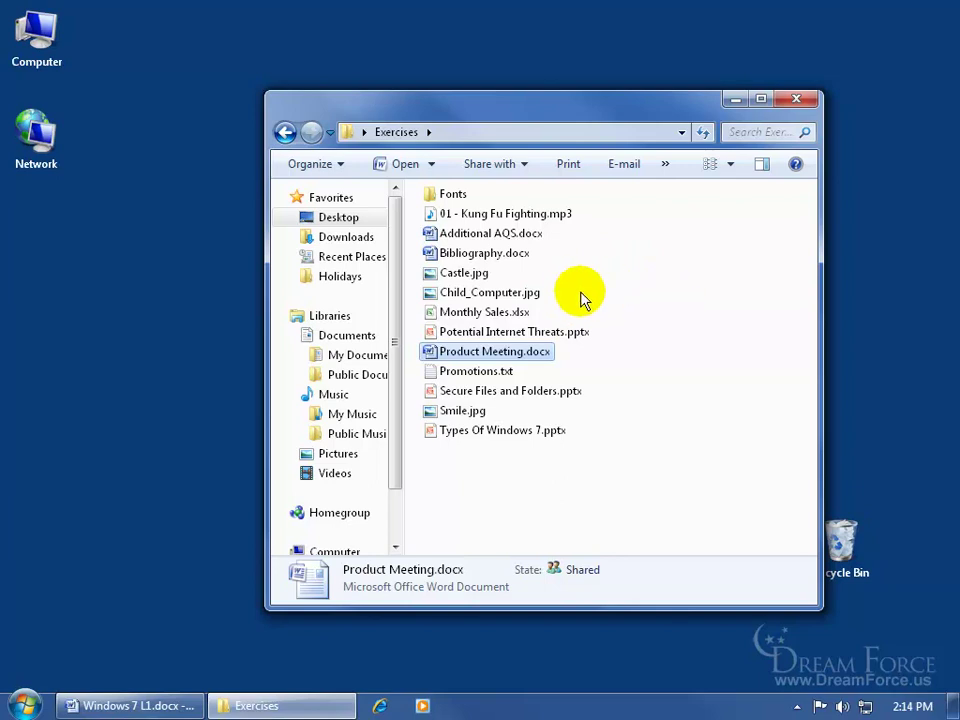
Include the Fonts folder from Exercises in the Documents library and return to the Libraries overview.
{"action": "right_click", "coordinate": [445, 199]}
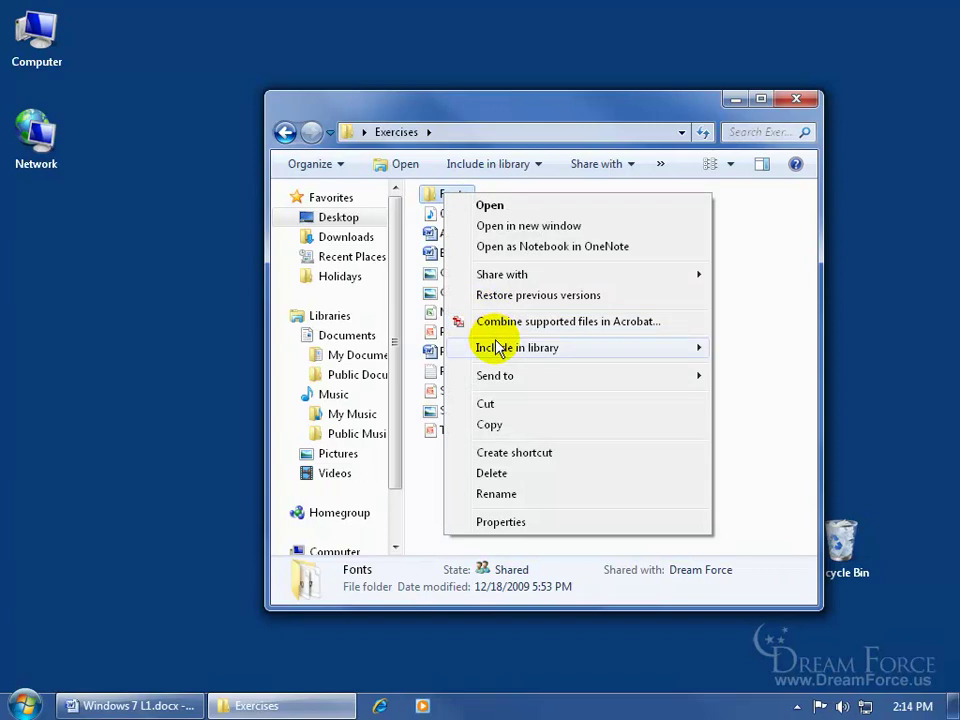
{"action": "left_click", "coordinate": [432, 200]}
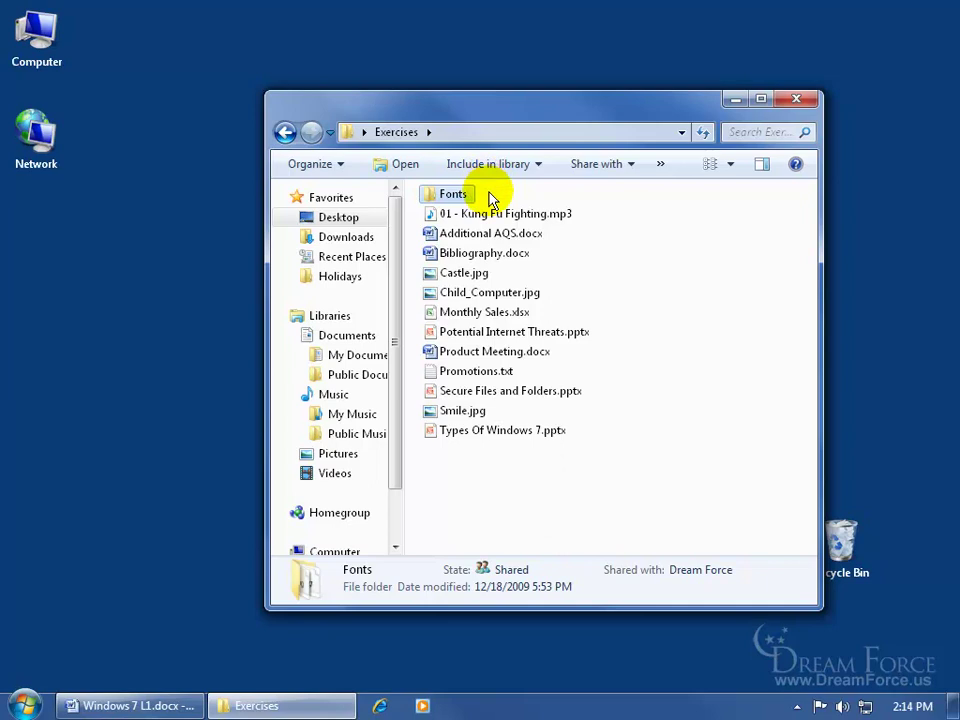
{"action": "left_click", "coordinate": [525, 168]}
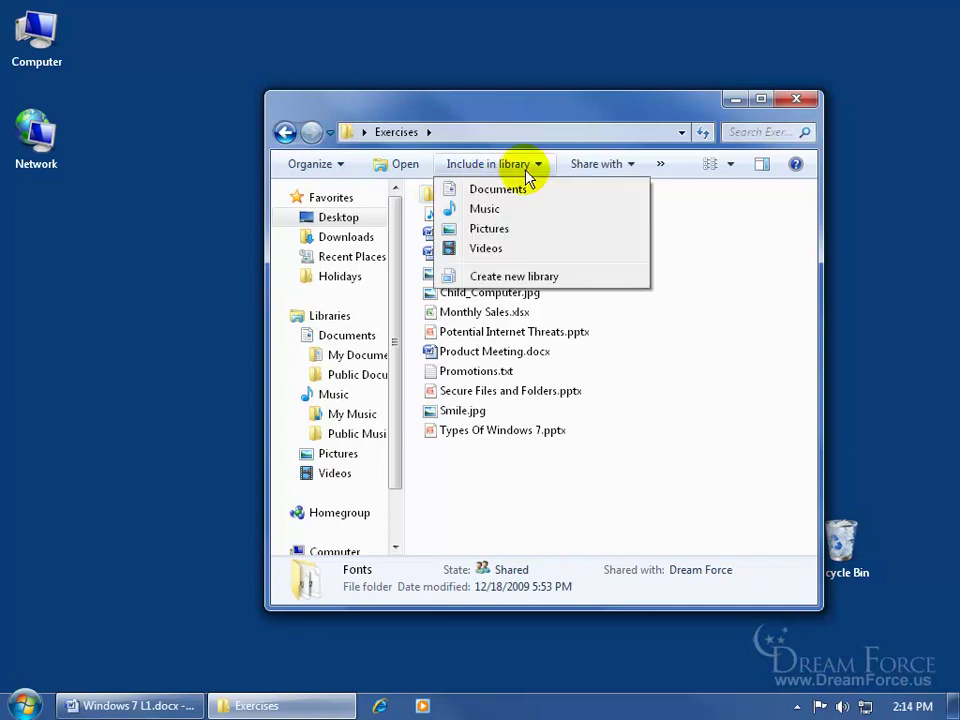
{"action": "left_click", "coordinate": [519, 191]}
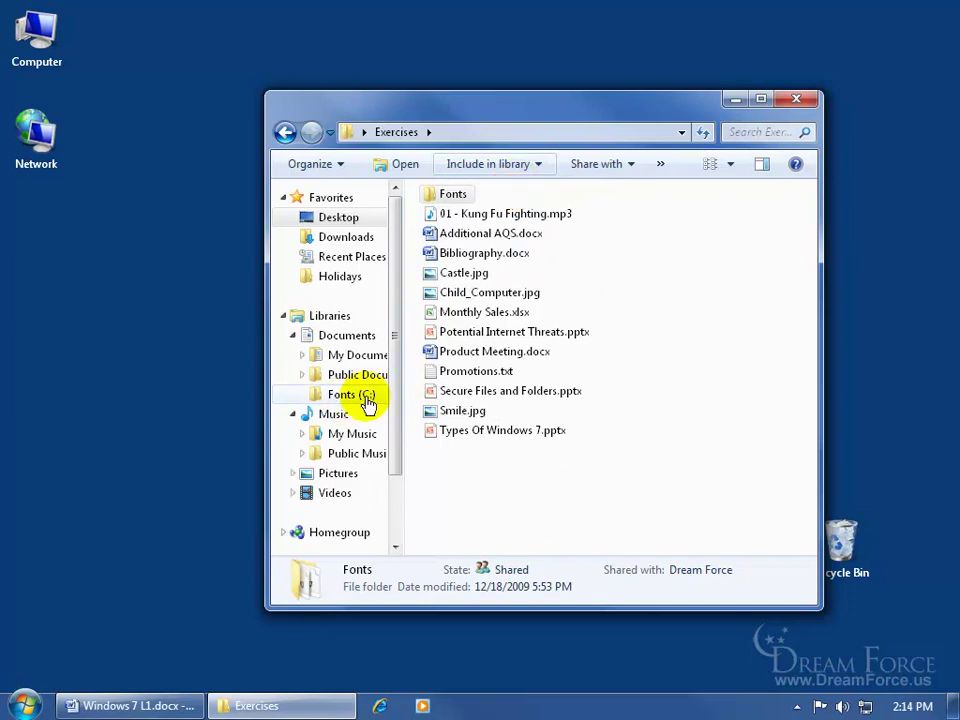
{"action": "left_click", "coordinate": [322, 318]}
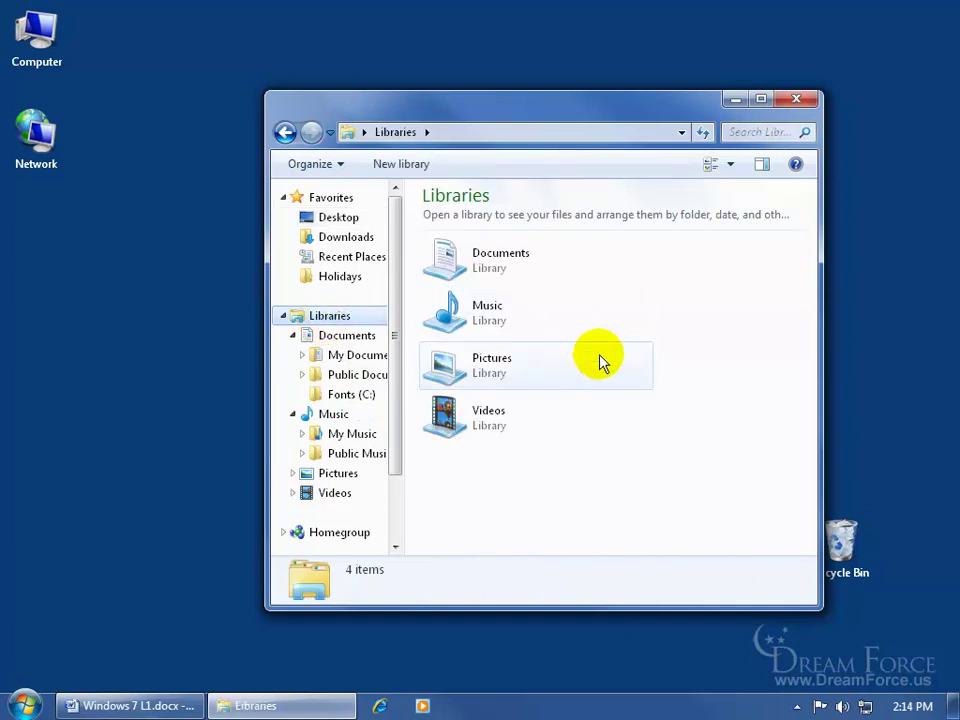
Open the Documents library, look through its included locations, and view the contents of its Fonts location.
{"action": "double_click", "coordinate": [505, 279]}
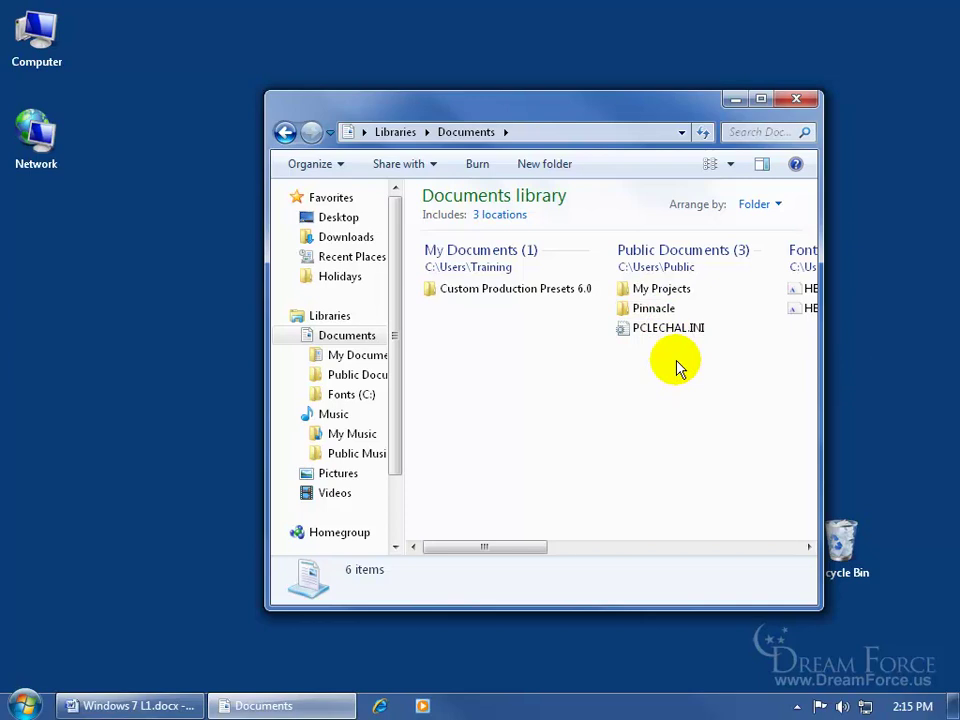
{"action": "left_click", "coordinate": [809, 547]}
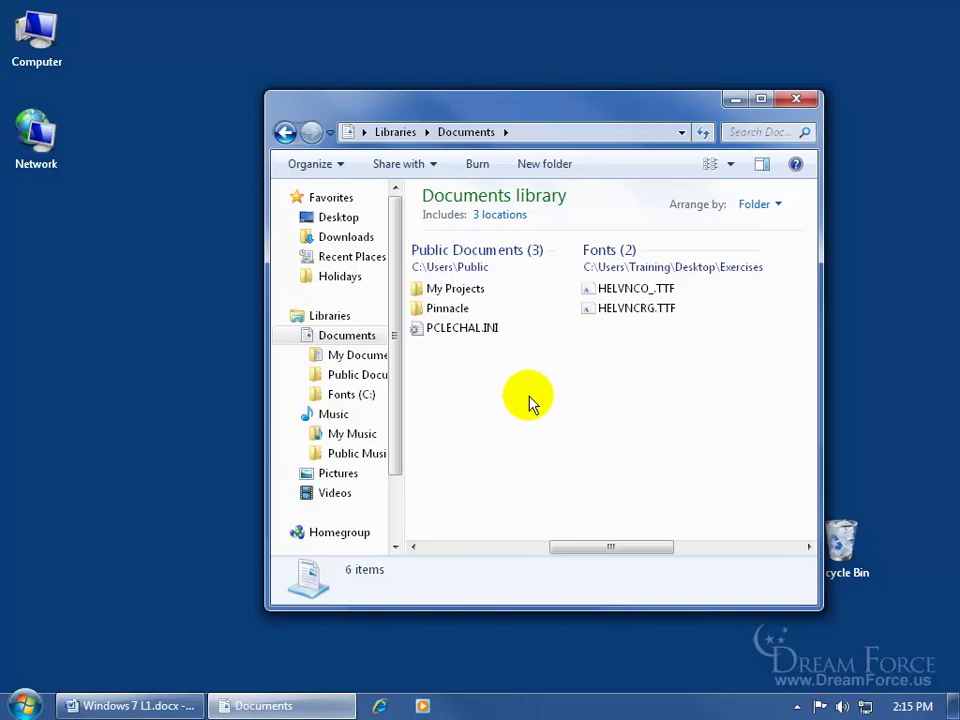
{"action": "left_click", "coordinate": [332, 316]}
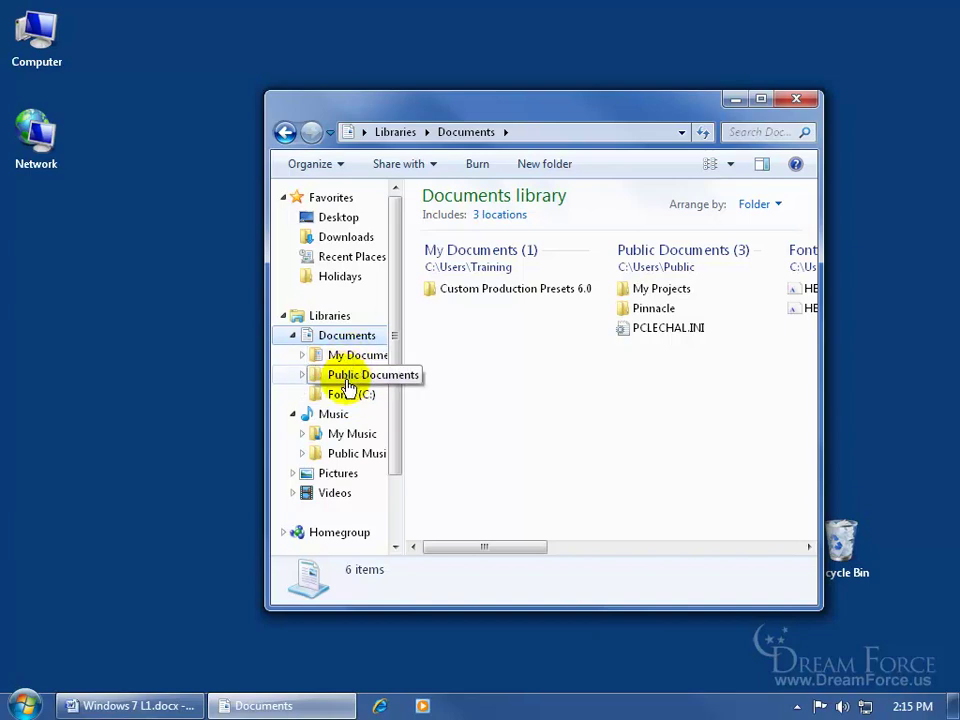
{"action": "left_click", "coordinate": [343, 399]}
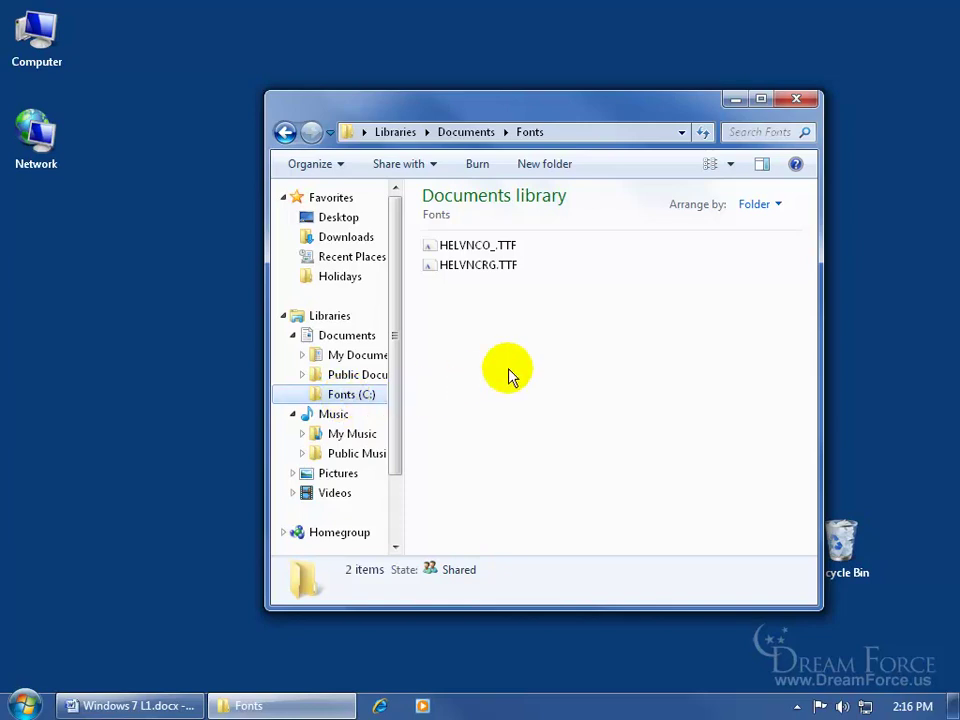
Move the library window aside and open the original Fonts folder inside the desktop's Exercises folder for comparison.
{"action": "left_click_drag", "start_coordinate": [432, 106], "coordinate": [765, 93]}
{"action": "double_click", "coordinate": [546, 338]}
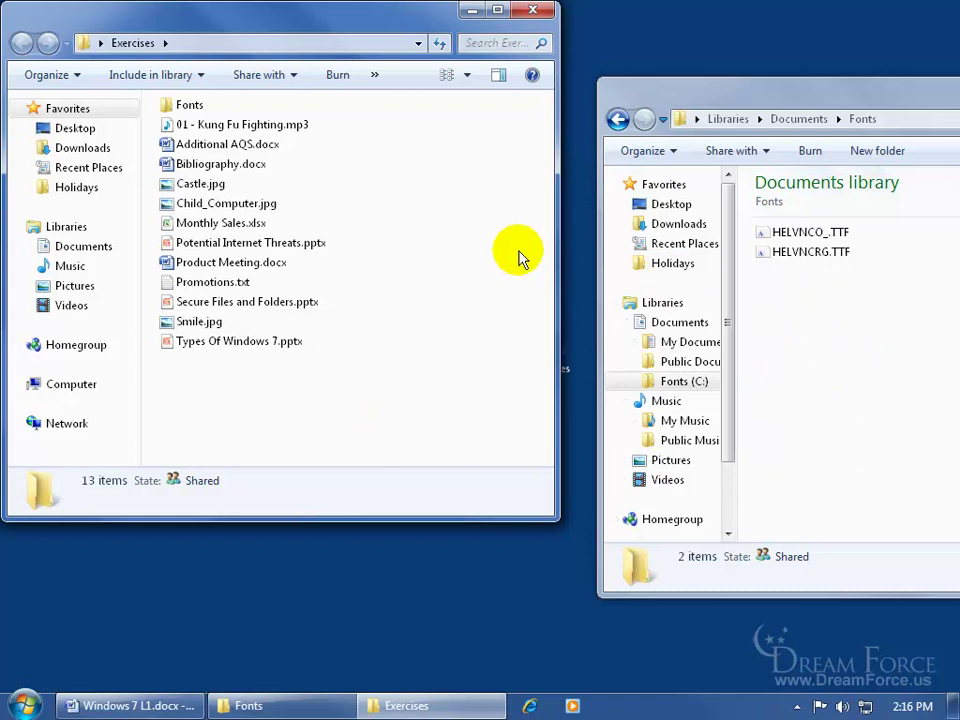
{"action": "double_click", "coordinate": [178, 104]}
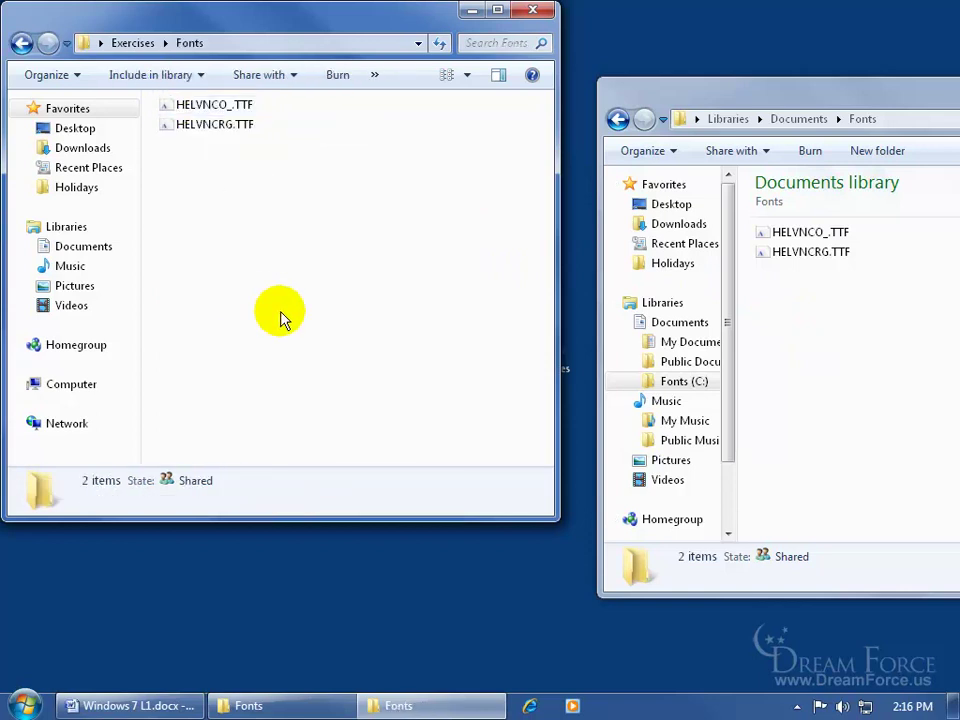
Sort the files in the Documents library's Fonts location in descending order.
{"action": "right_click", "coordinate": [808, 337]}
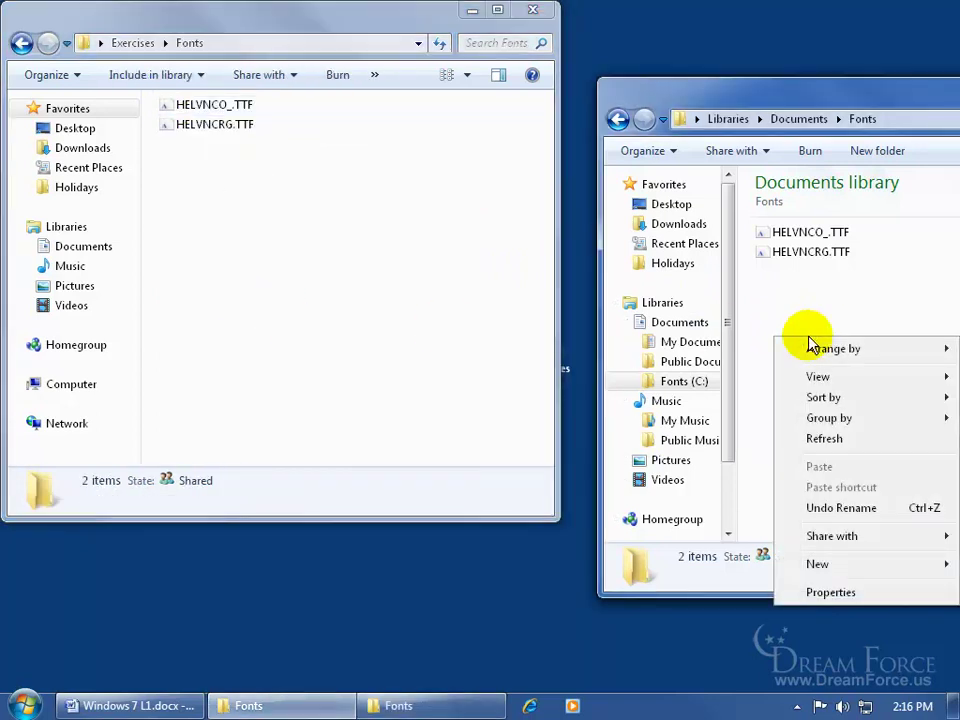
{"action": "mouse_move", "coordinate": [816, 398]}
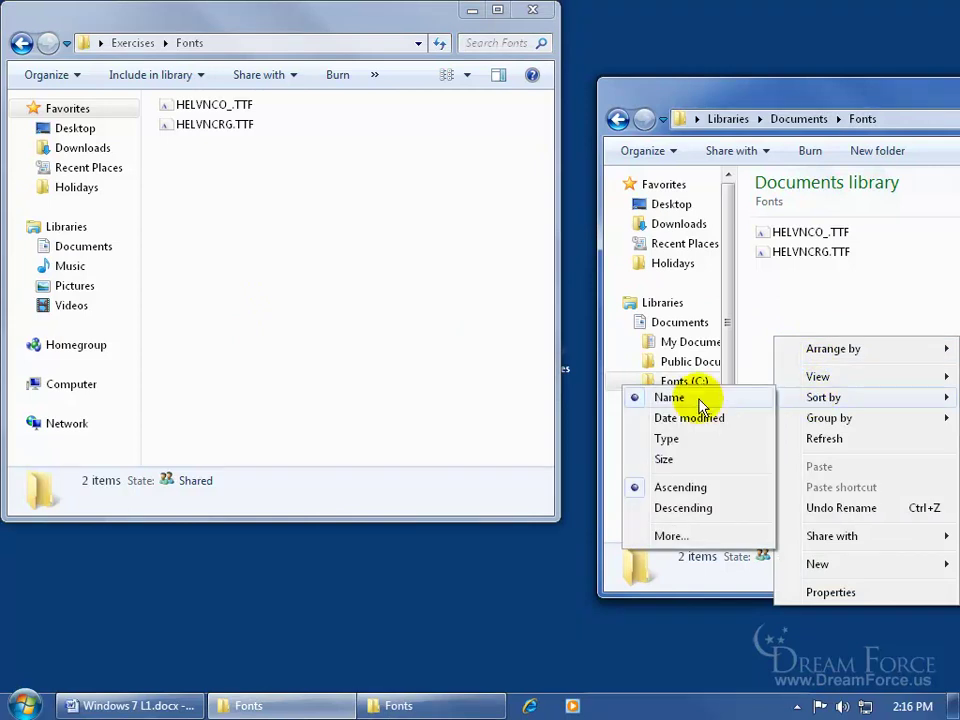
{"action": "left_click", "coordinate": [680, 512]}
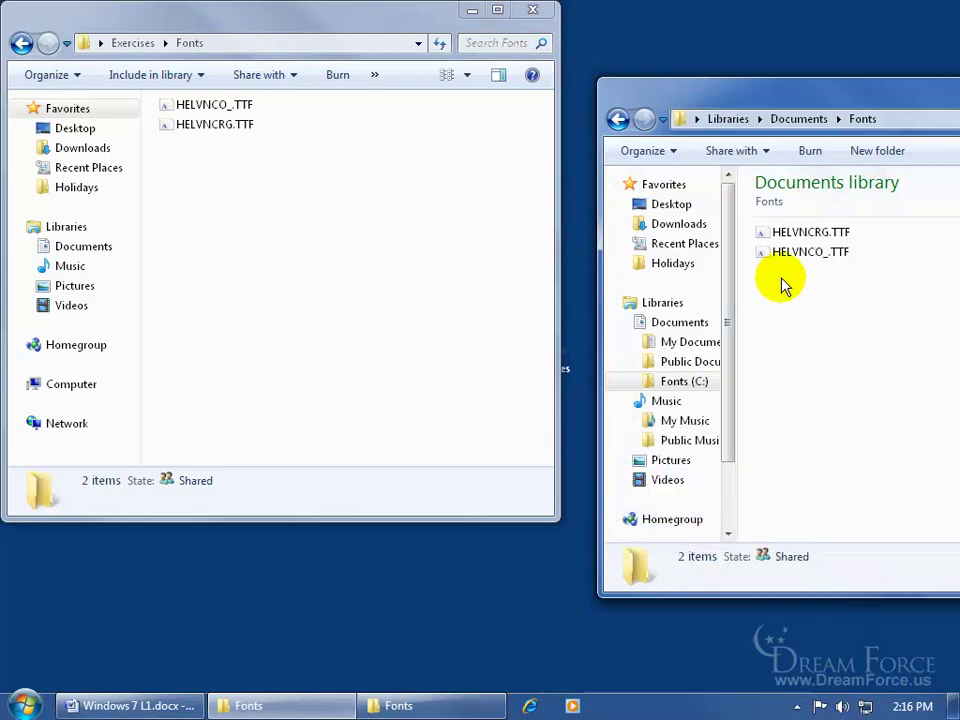
{"action": "mouse_move", "coordinate": [793, 245]}
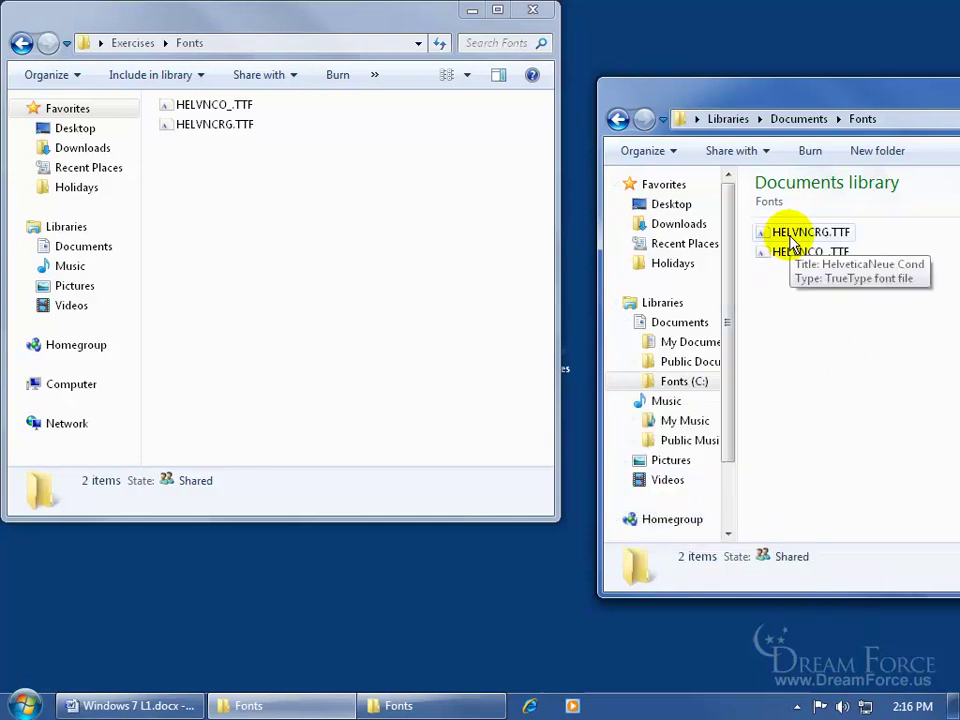
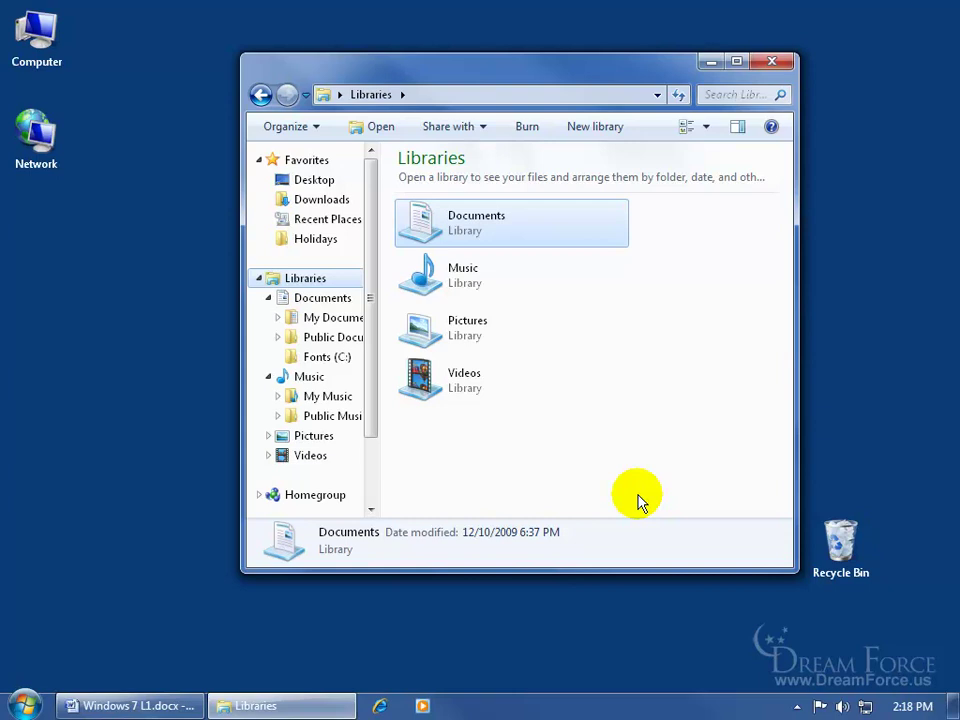
View the commands offered for the library's Fonts location, and open the Documents library to see its Fonts group.
{"action": "mouse_move", "coordinate": [484, 231]}
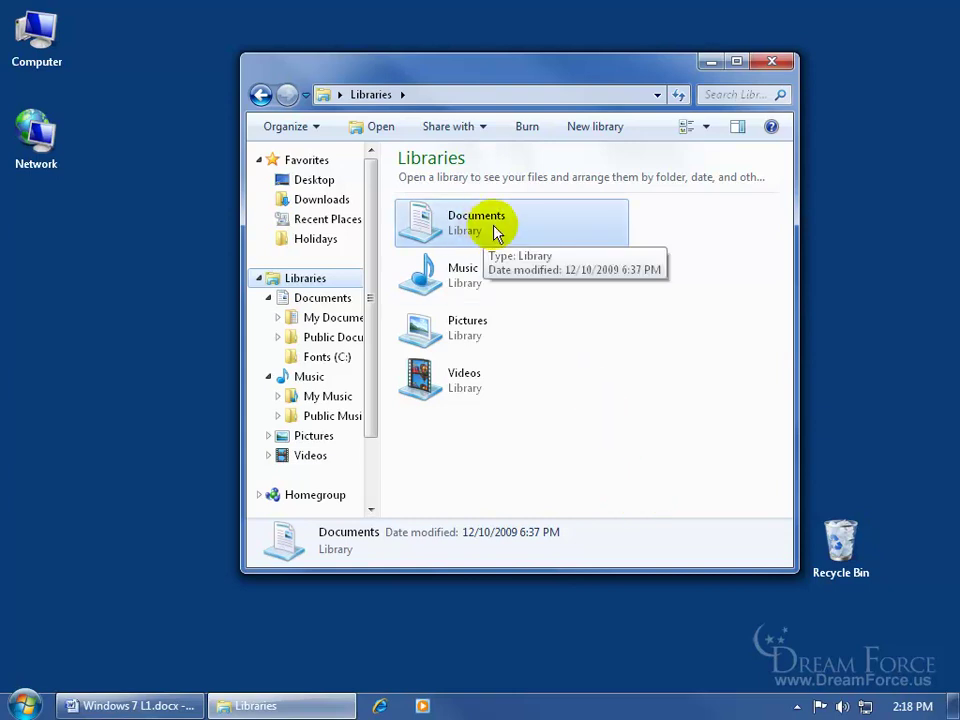
{"action": "right_click", "coordinate": [320, 362]}
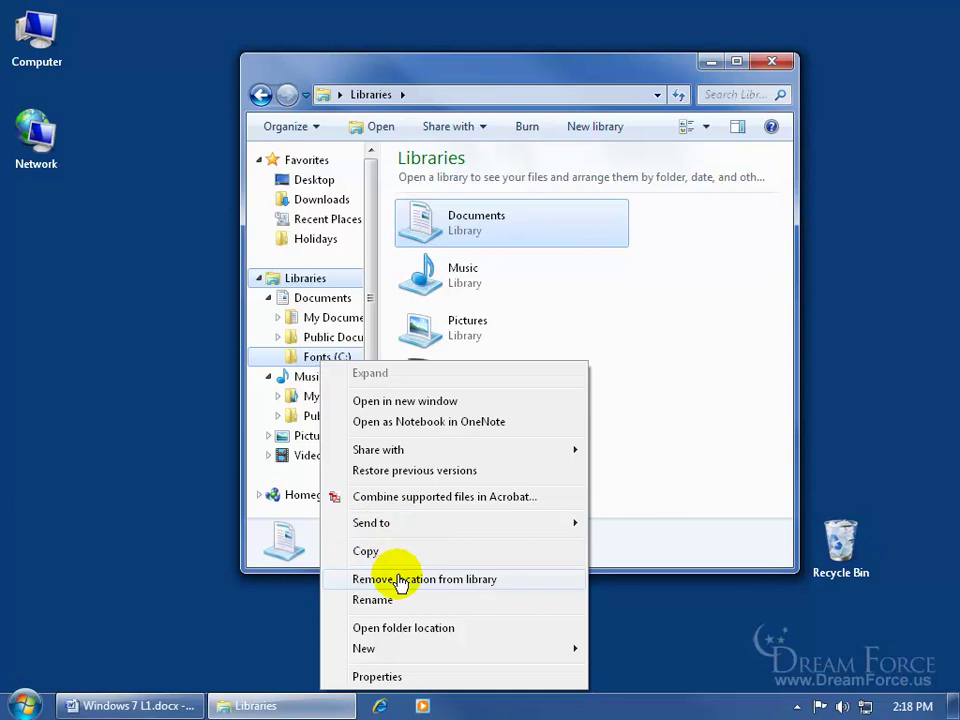
{"action": "left_click", "coordinate": [450, 243]}
{"action": "double_click", "coordinate": [452, 248]}
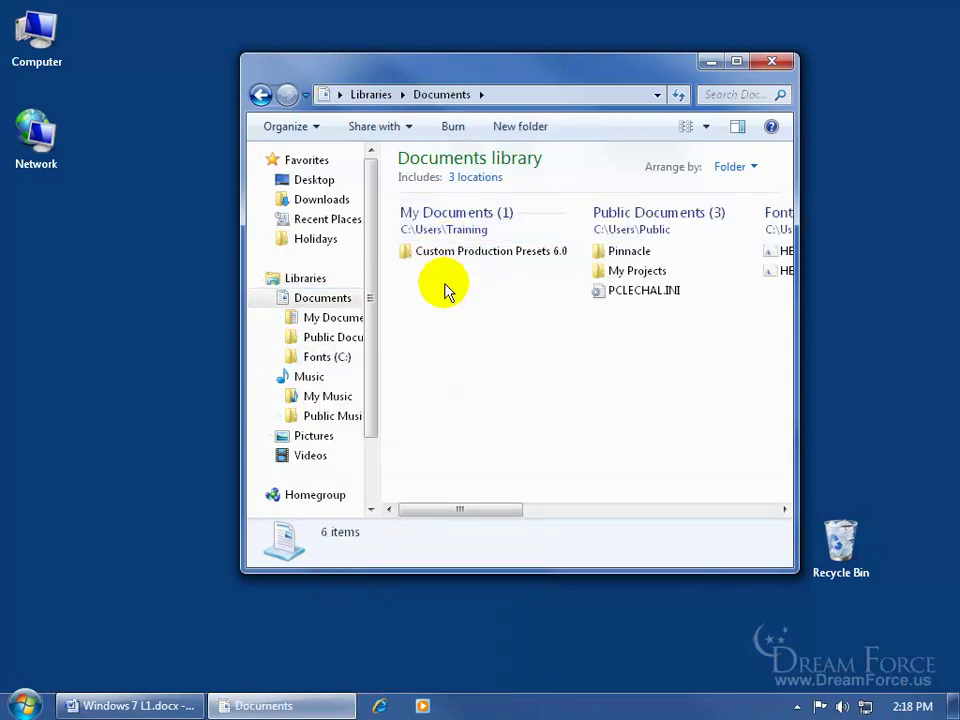
{"action": "left_click_drag", "start_coordinate": [467, 512], "coordinate": [602, 518]}
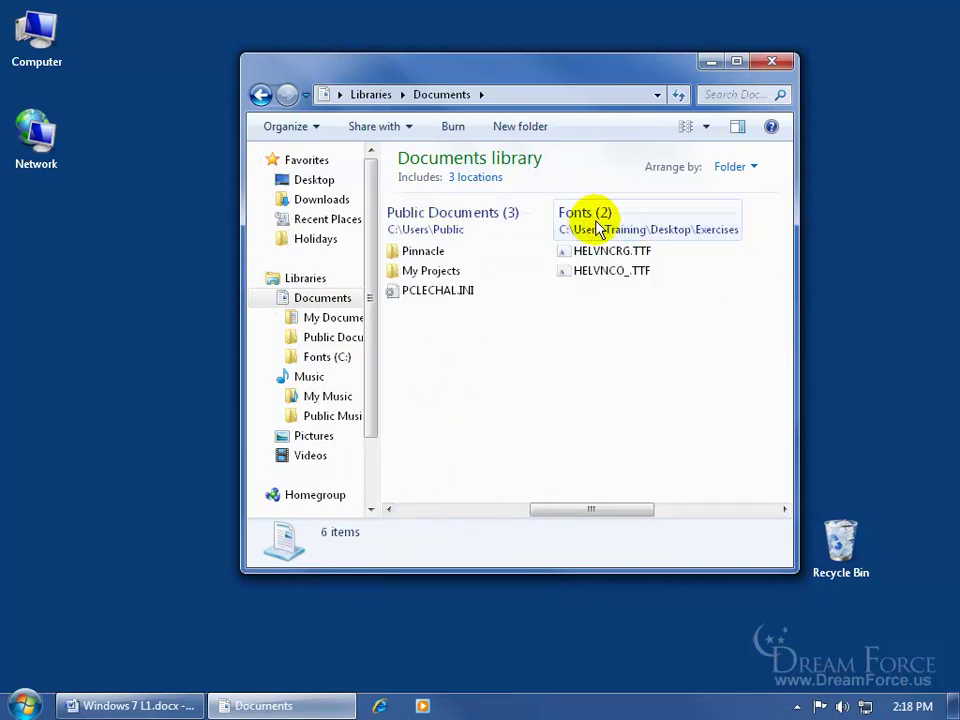
Open the Documents library's locations for editing and remove the Fonts folder.
{"action": "left_click", "coordinate": [476, 180]}
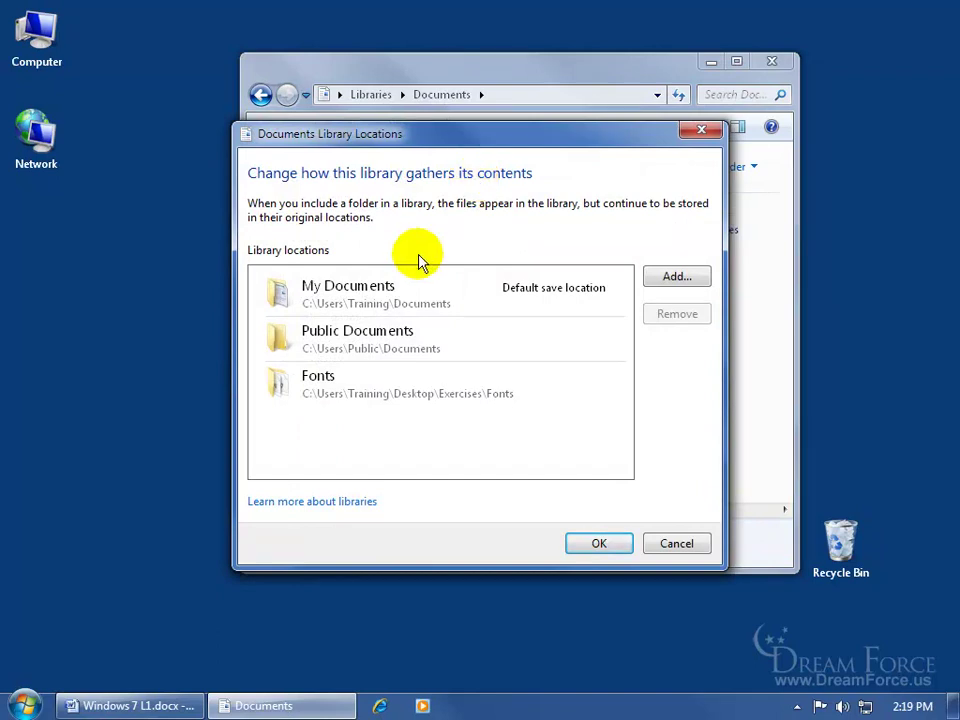
{"action": "left_click", "coordinate": [386, 300]}
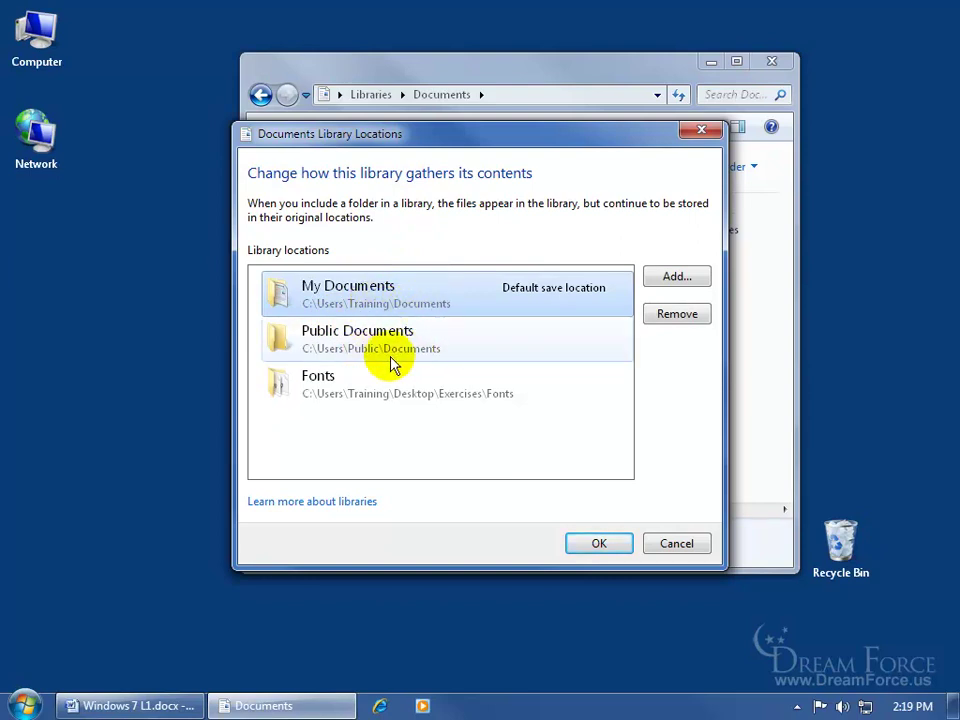
{"action": "left_click", "coordinate": [379, 389]}
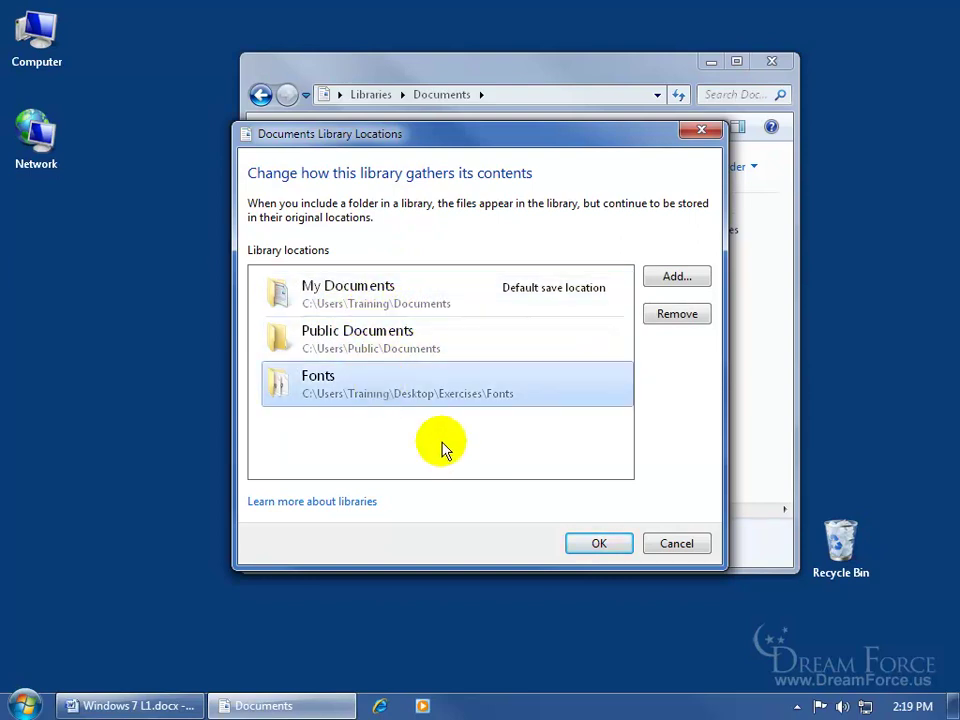
{"action": "left_click", "coordinate": [666, 318]}
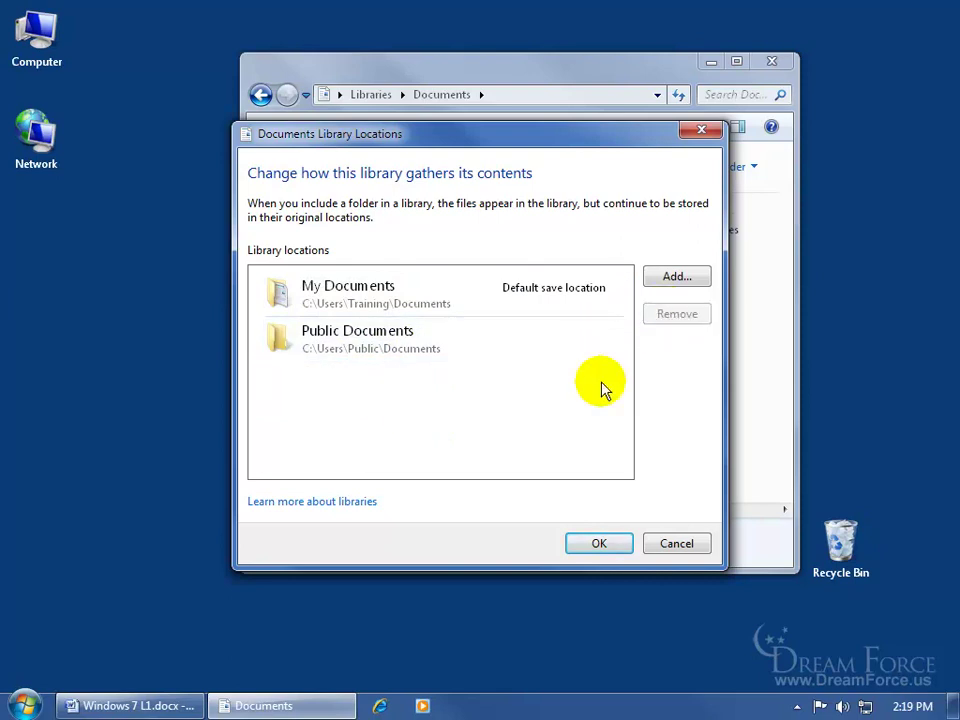
Include the Exercises folder from the Desktop in the Documents library and apply the location changes.
{"action": "left_click", "coordinate": [664, 282]}
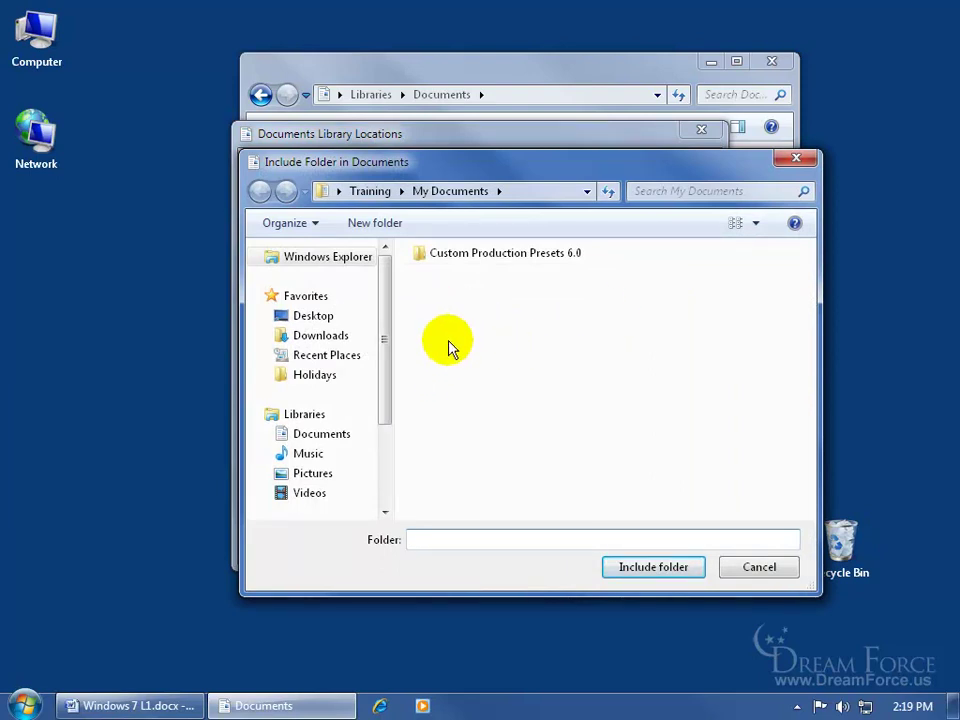
{"action": "left_click", "coordinate": [305, 315]}
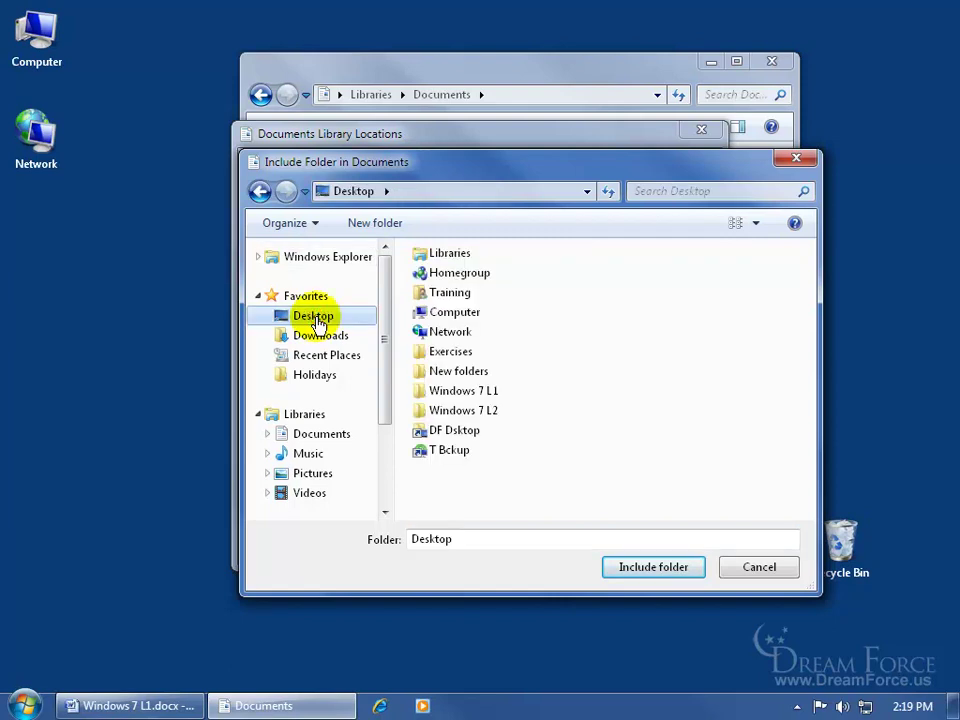
{"action": "left_click", "coordinate": [446, 354]}
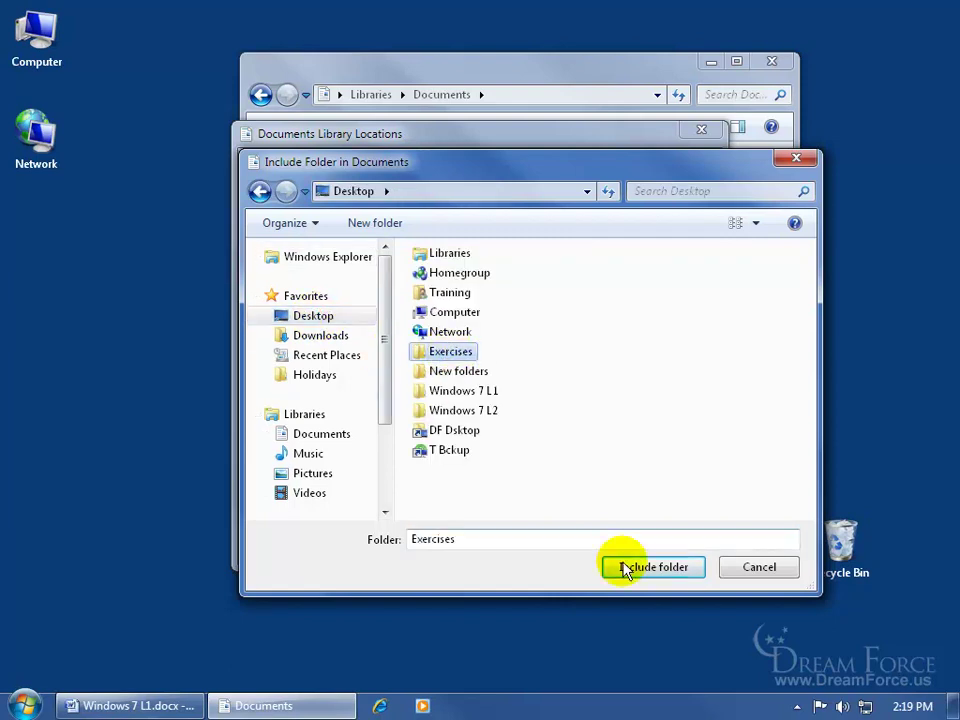
{"action": "left_click", "coordinate": [655, 570]}
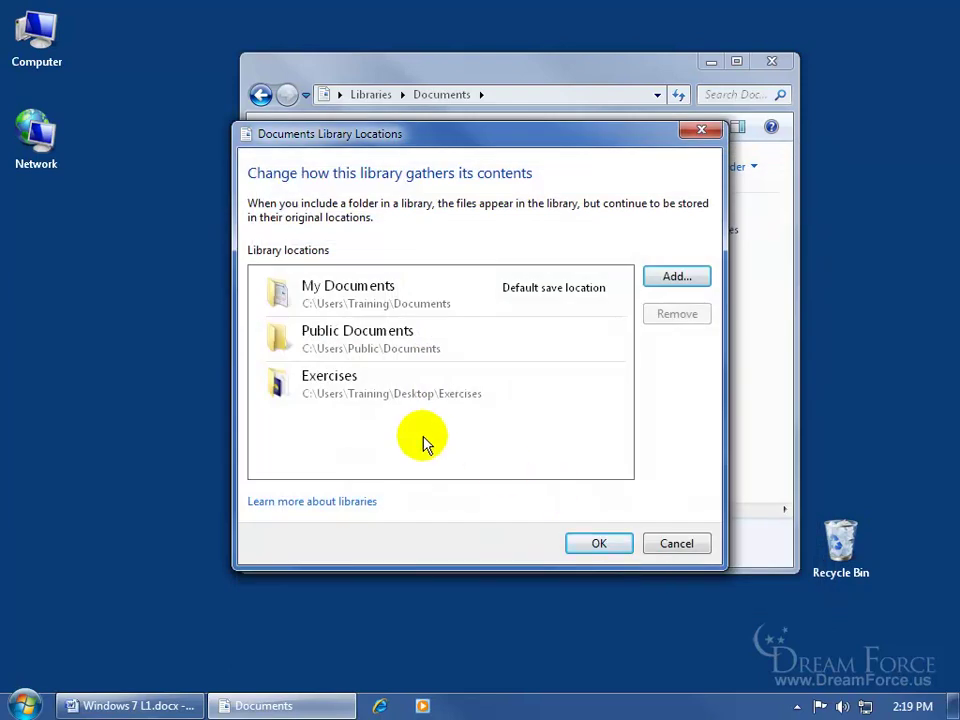
{"action": "left_click", "coordinate": [594, 543]}
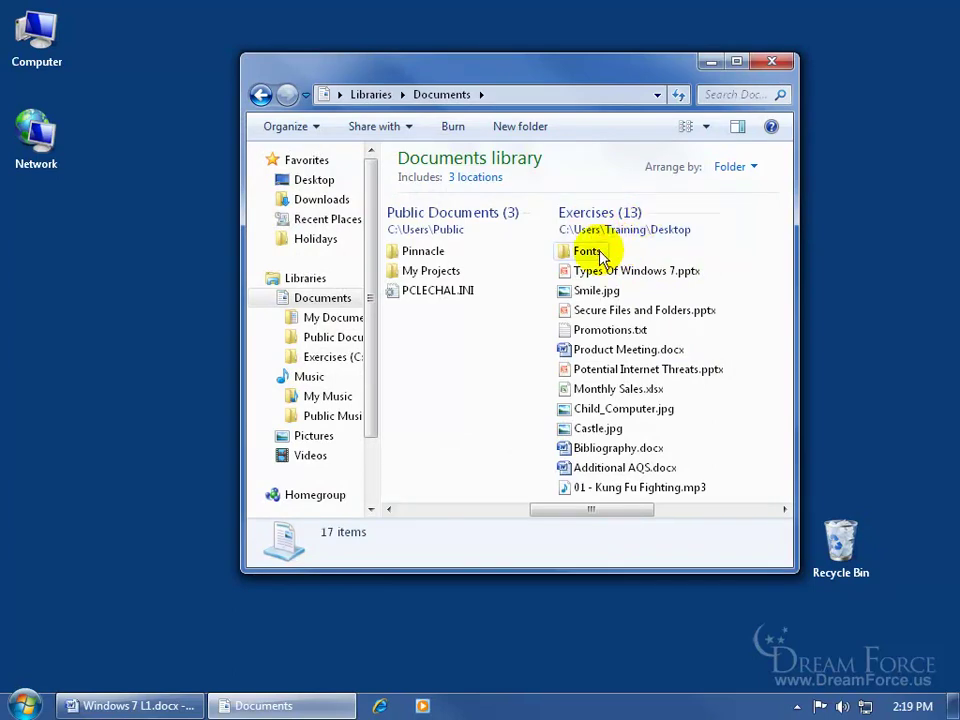
View Smile.jpg from the Exercises group of the Documents library and close the picture.
{"action": "mouse_move", "coordinate": [601, 258]}
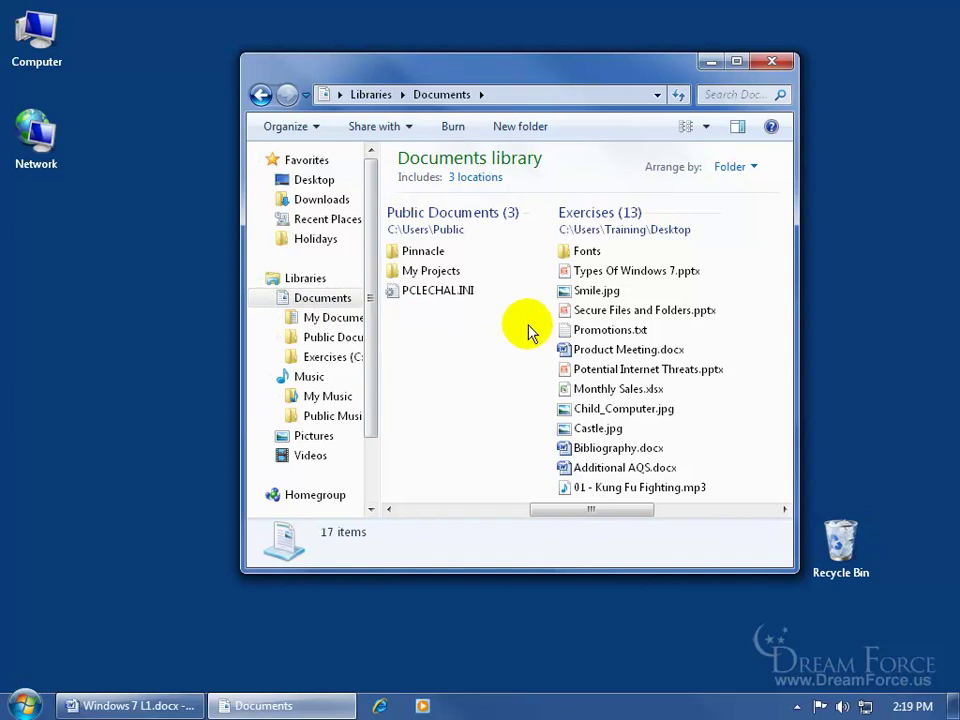
{"action": "double_click", "coordinate": [590, 291]}
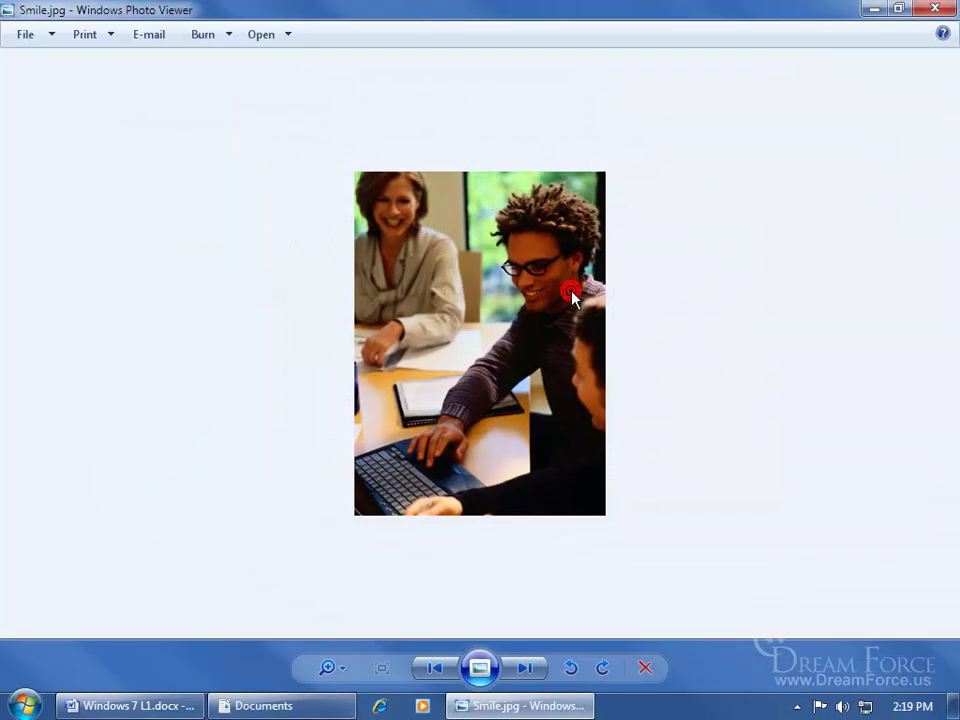
{"action": "left_click", "coordinate": [933, 9]}
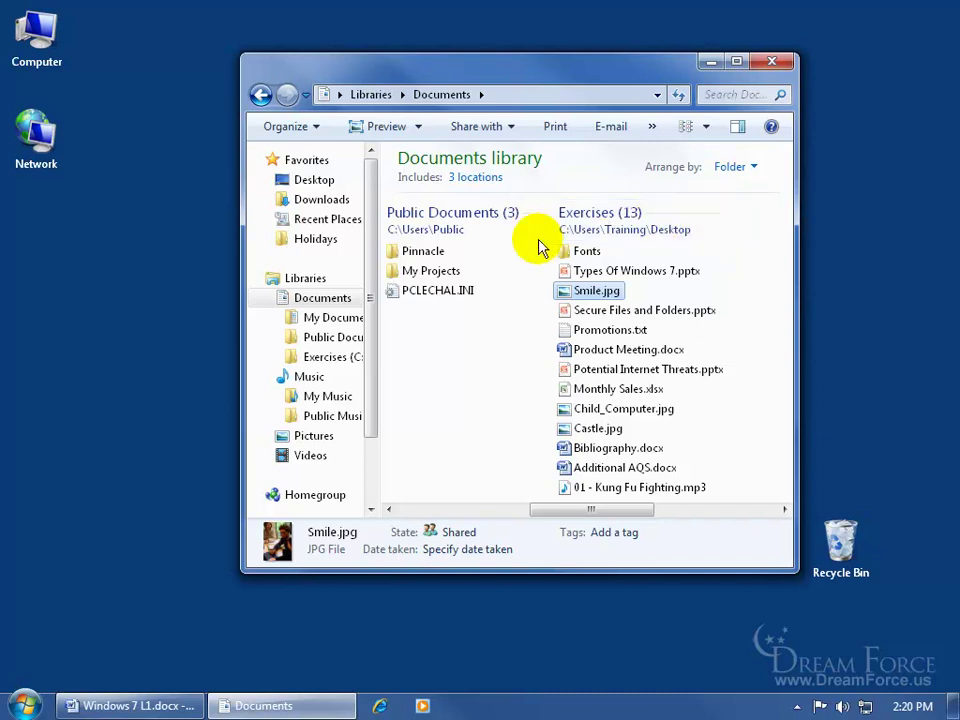
Return to the Libraries overview and create a new library named Personal.
{"action": "left_click", "coordinate": [304, 280]}
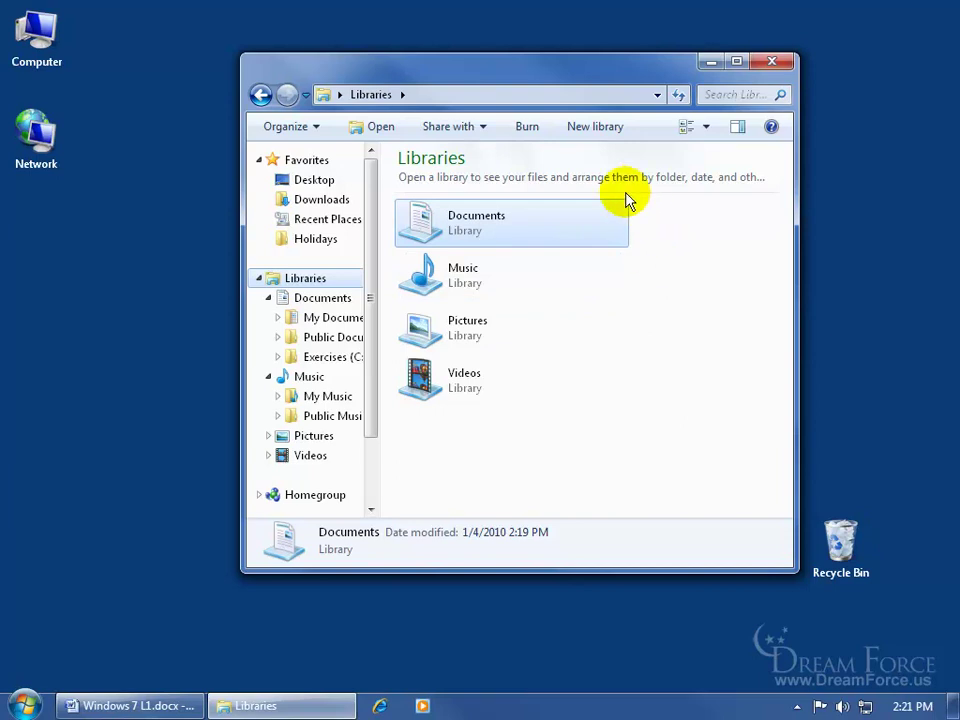
{"action": "left_click", "coordinate": [598, 127]}
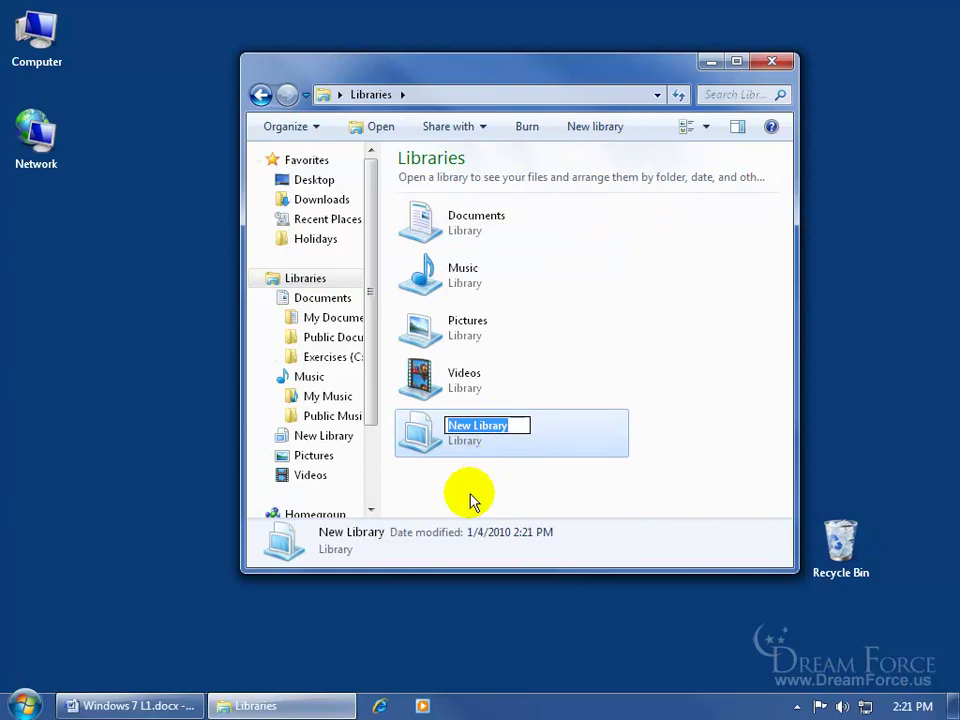
{"action": "type", "text": "Personal"}
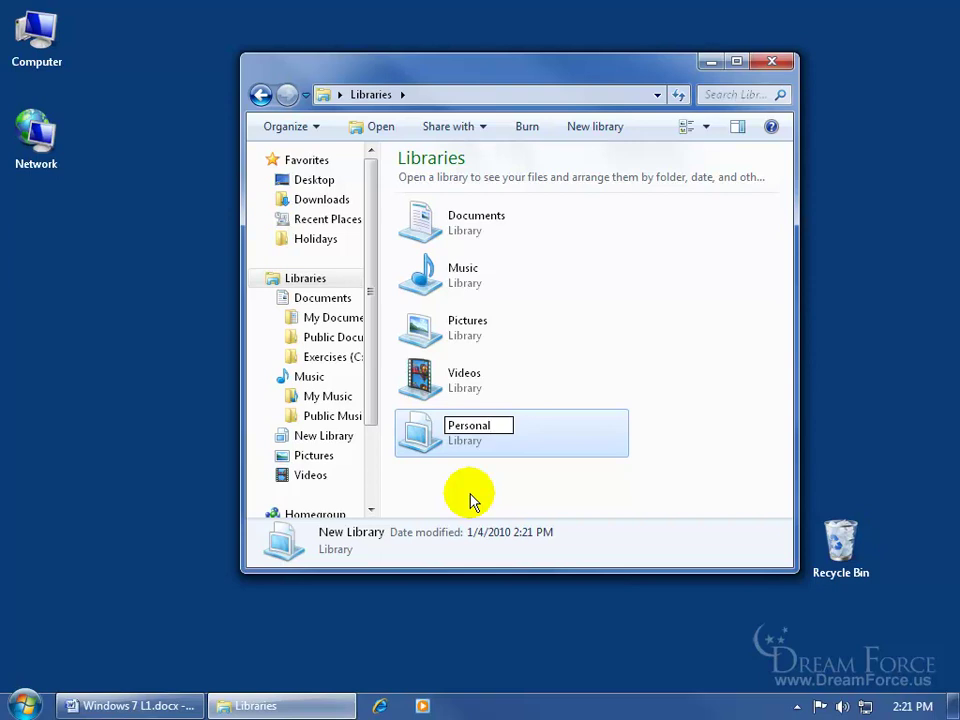
{"action": "key", "text": "Return"}
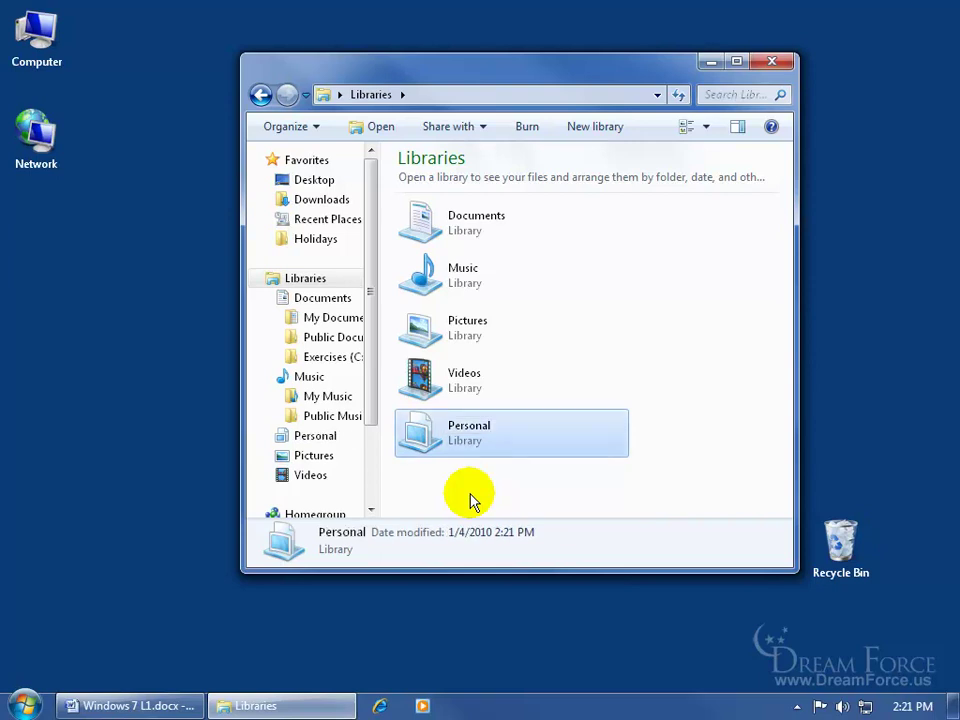
{"action": "right_click", "coordinate": [463, 438]}
{"action": "left_click", "coordinate": [470, 641]}
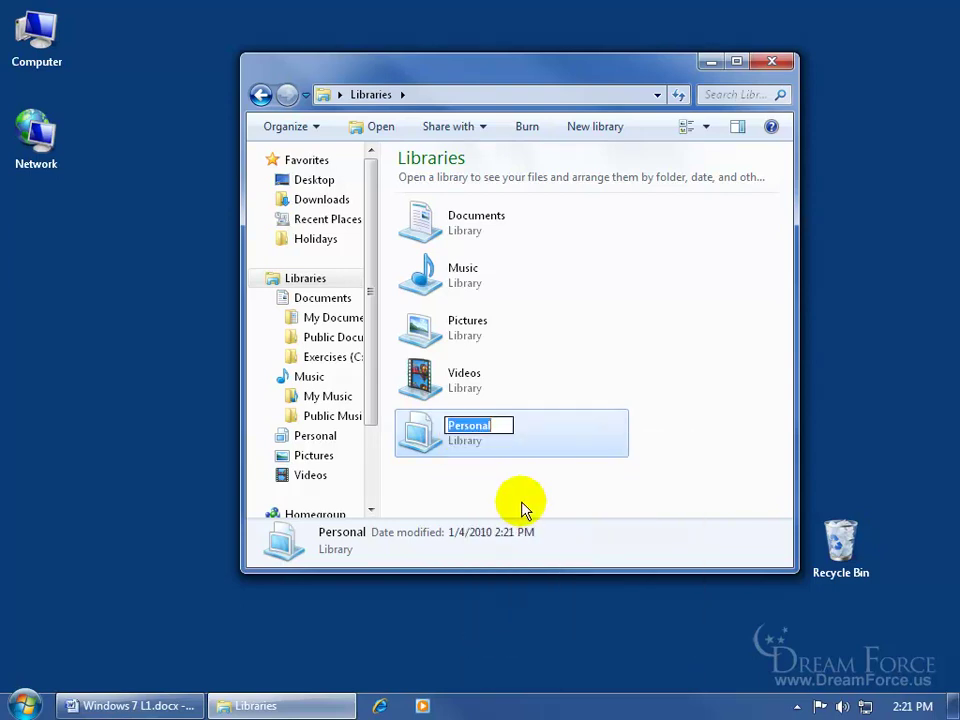
{"action": "key", "text": "Return"}
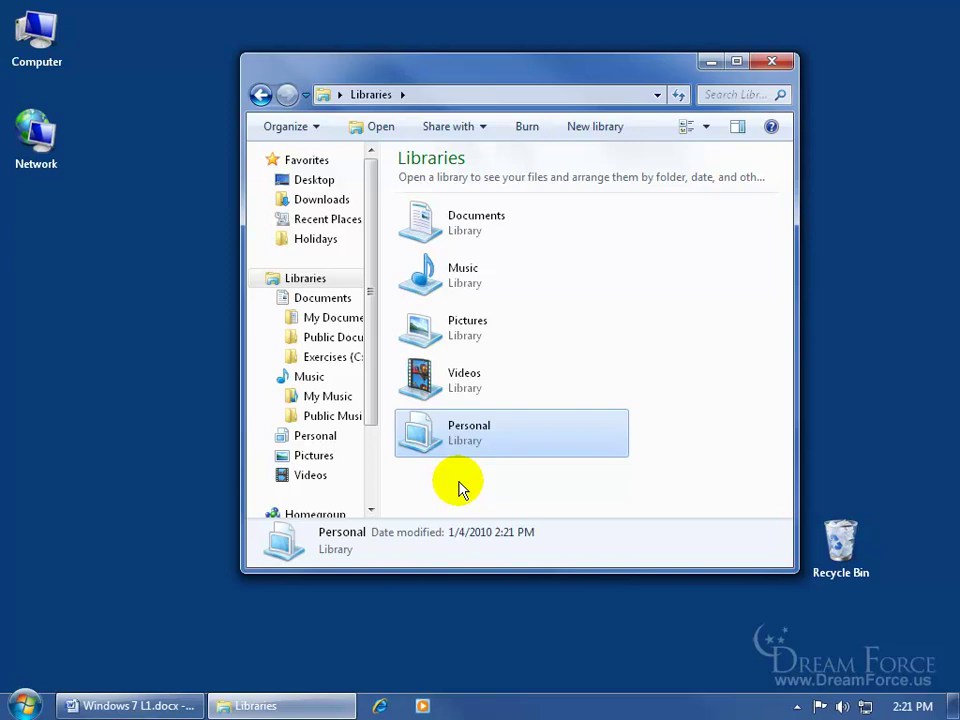
Open the Documents library, show its files in Details view and look through the available columns.
{"action": "double_click", "coordinate": [480, 227]}
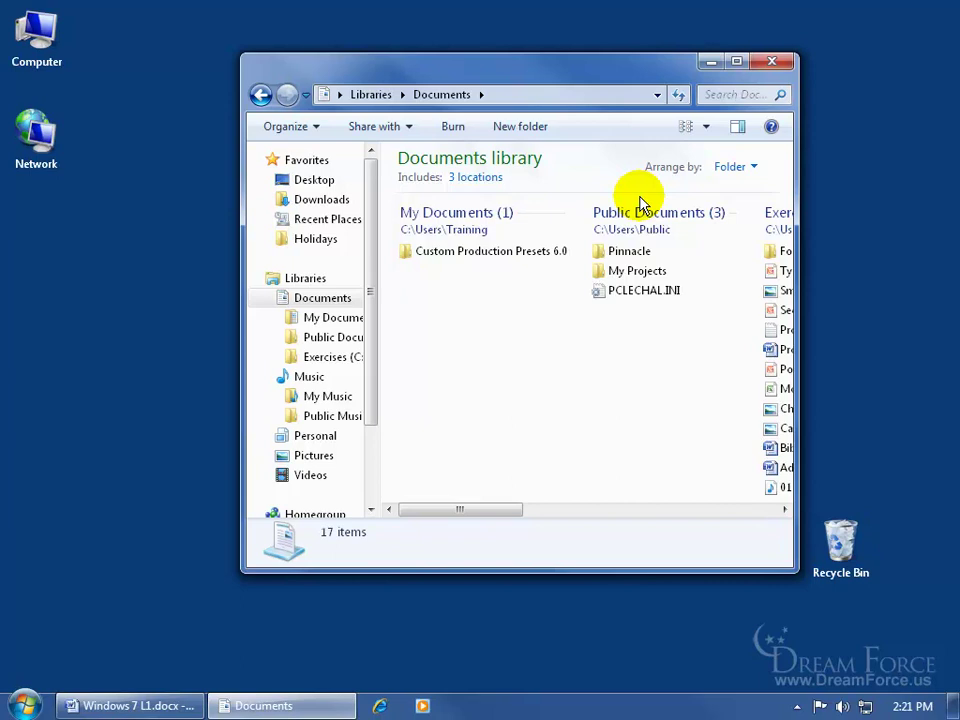
{"action": "left_click", "coordinate": [706, 126]}
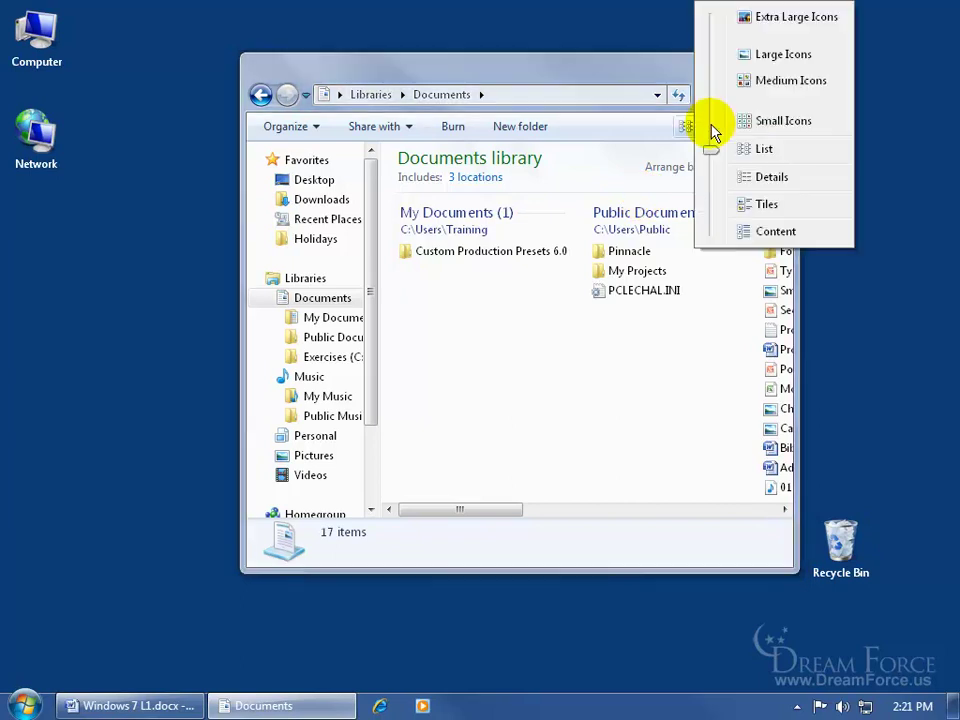
{"action": "left_click", "coordinate": [750, 176]}
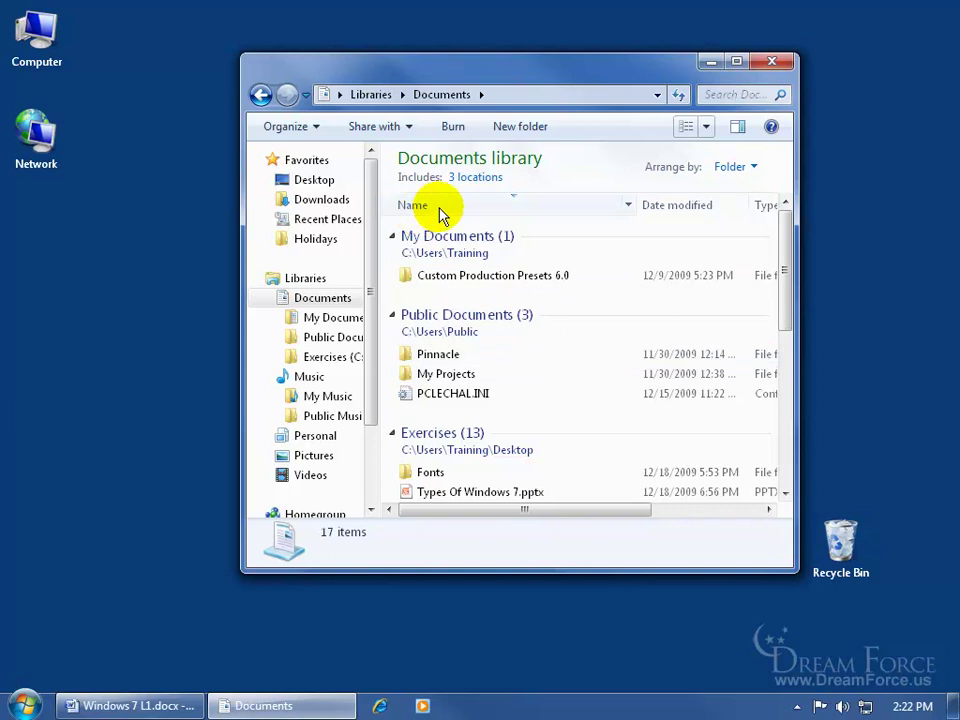
{"action": "left_click_drag", "start_coordinate": [615, 510], "coordinate": [769, 536]}
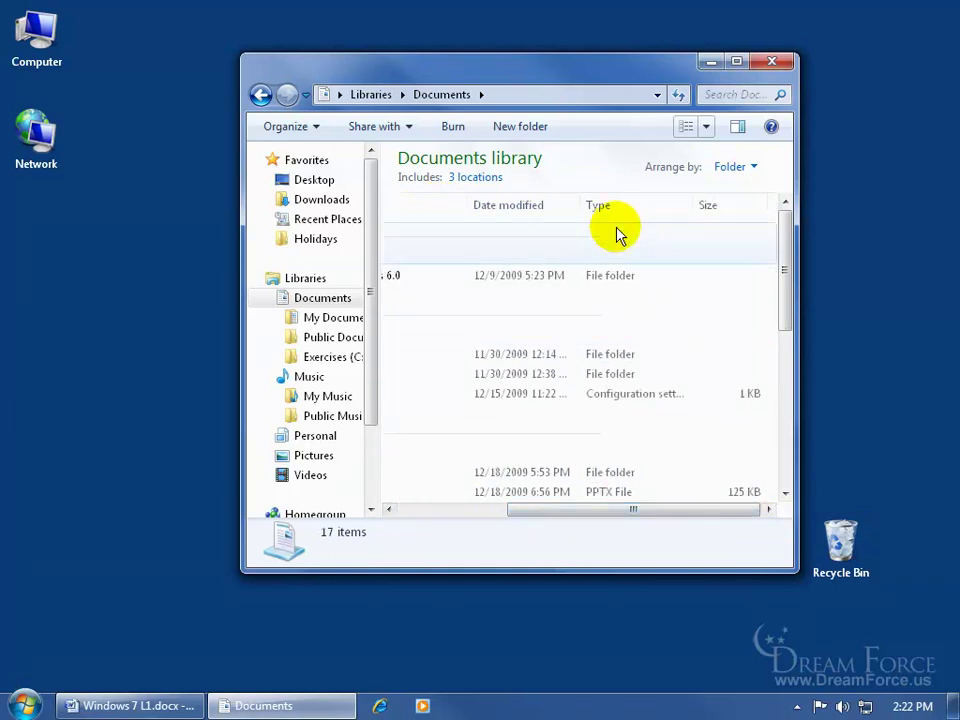
Open the Pictures library from the Libraries overview, set it to Details view and look through its columns.
{"action": "left_click", "coordinate": [371, 94]}
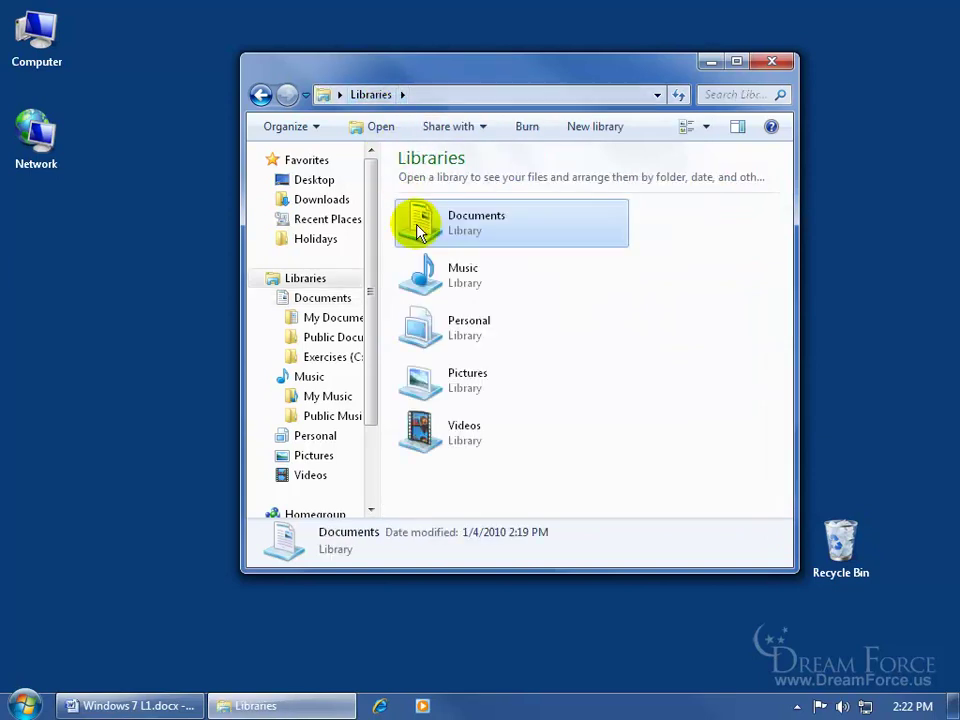
{"action": "double_click", "coordinate": [450, 386]}
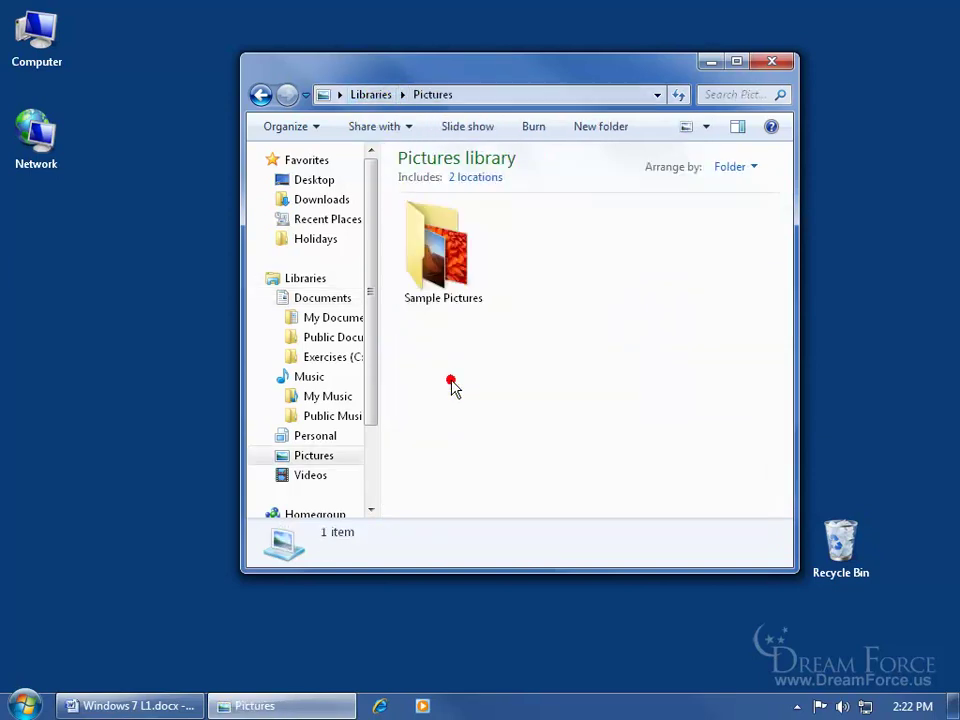
{"action": "left_click", "coordinate": [707, 128]}
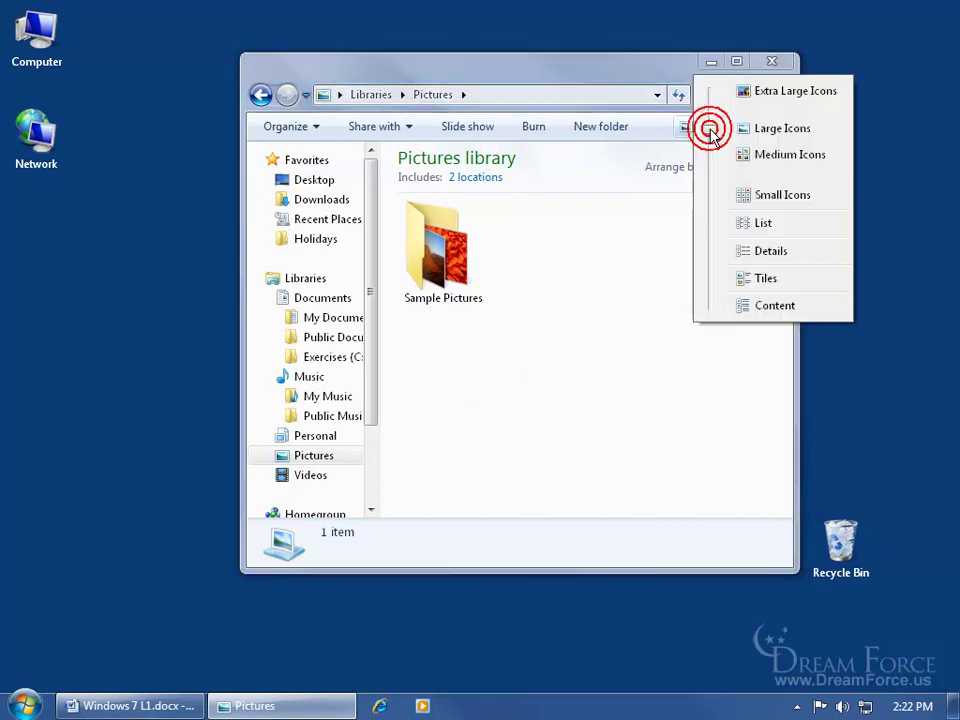
{"action": "left_click", "coordinate": [764, 252]}
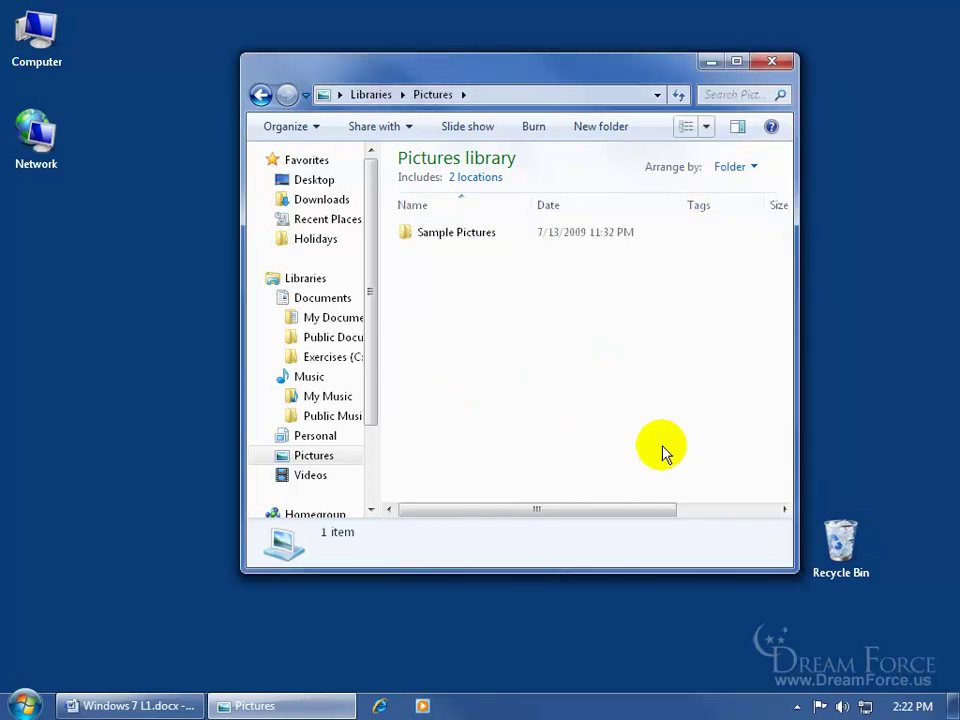
{"action": "left_click_drag", "start_coordinate": [611, 511], "coordinate": [713, 521]}
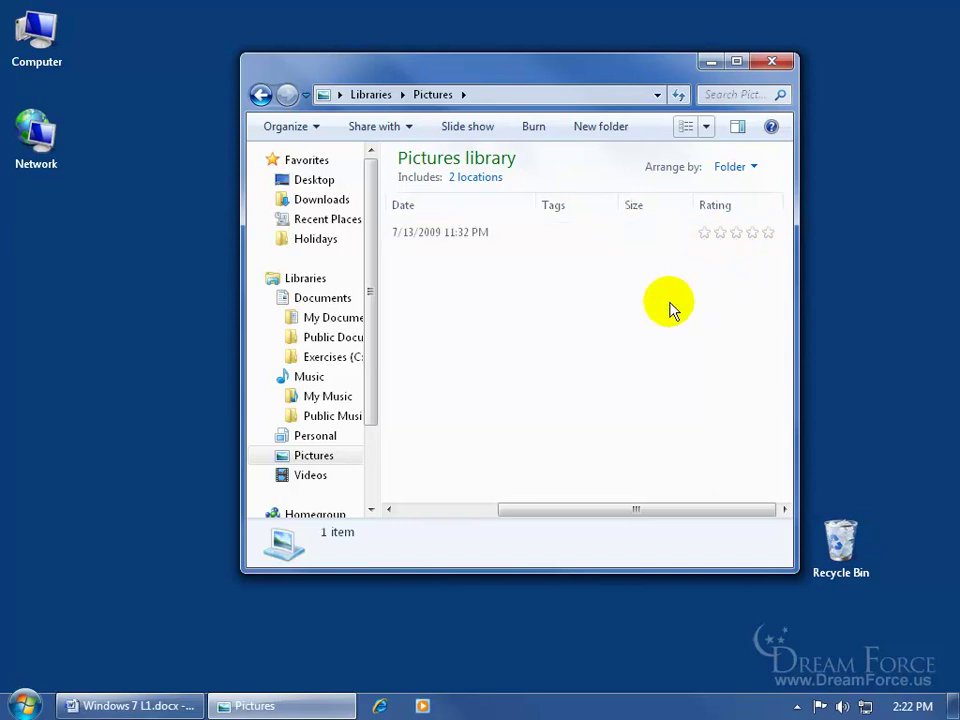
Return to the Libraries overview and optimize the Personal library for Documents in its properties.
{"action": "left_click", "coordinate": [370, 95]}
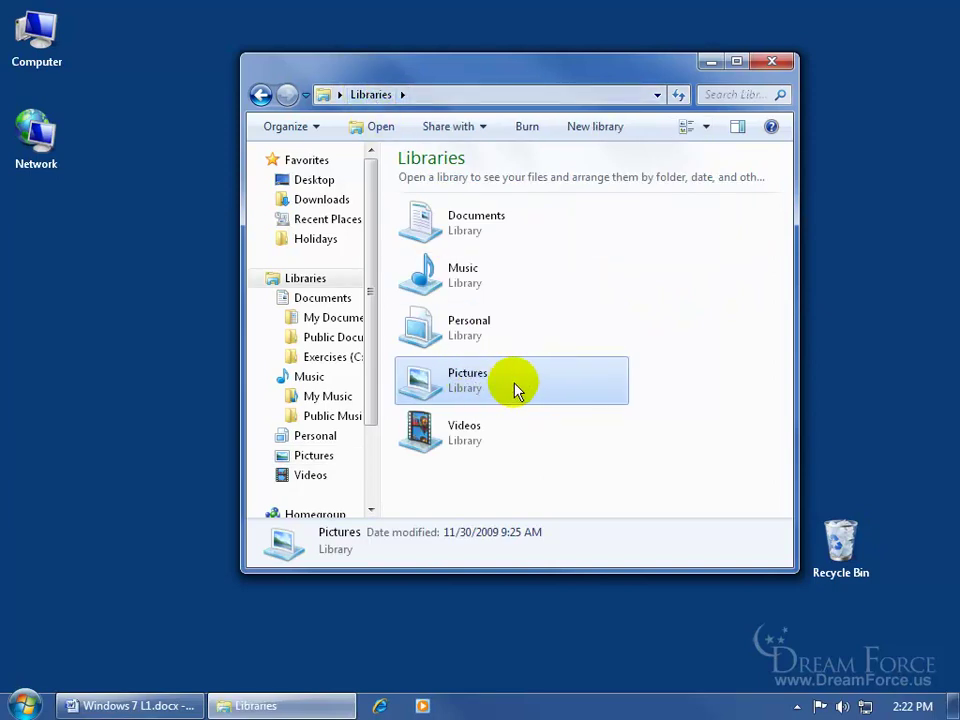
{"action": "right_click", "coordinate": [452, 328]}
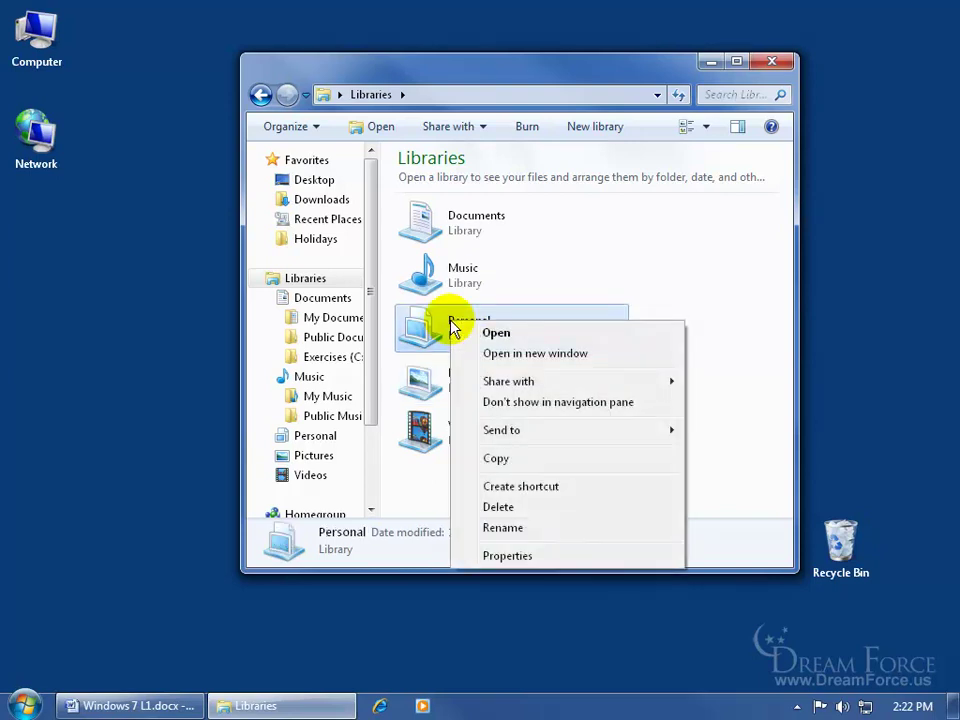
{"action": "left_click", "coordinate": [507, 556]}
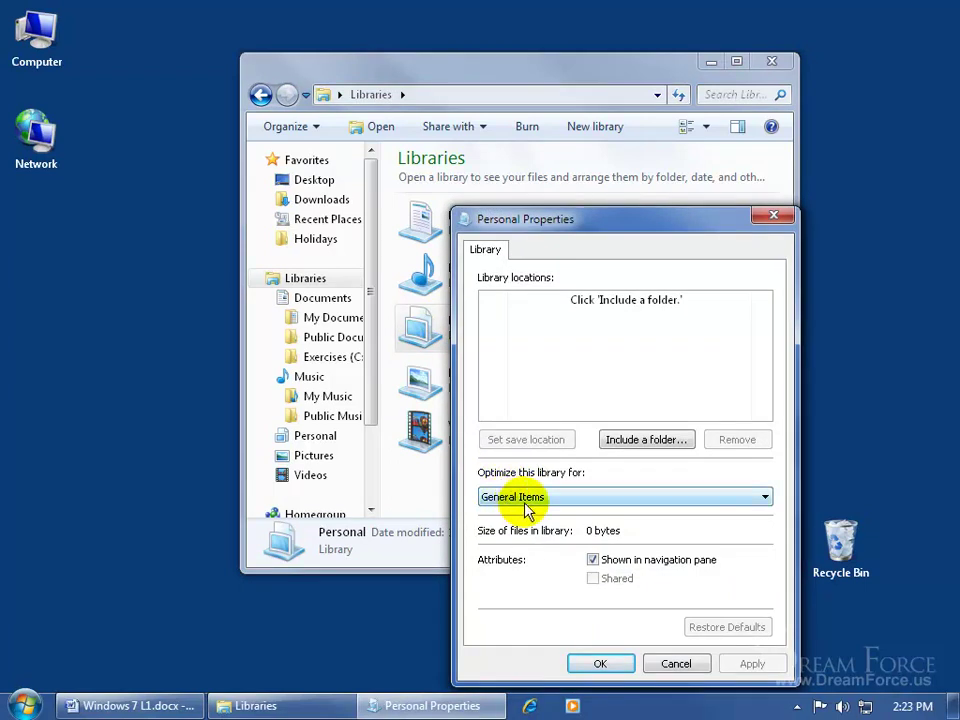
{"action": "left_click", "coordinate": [530, 499]}
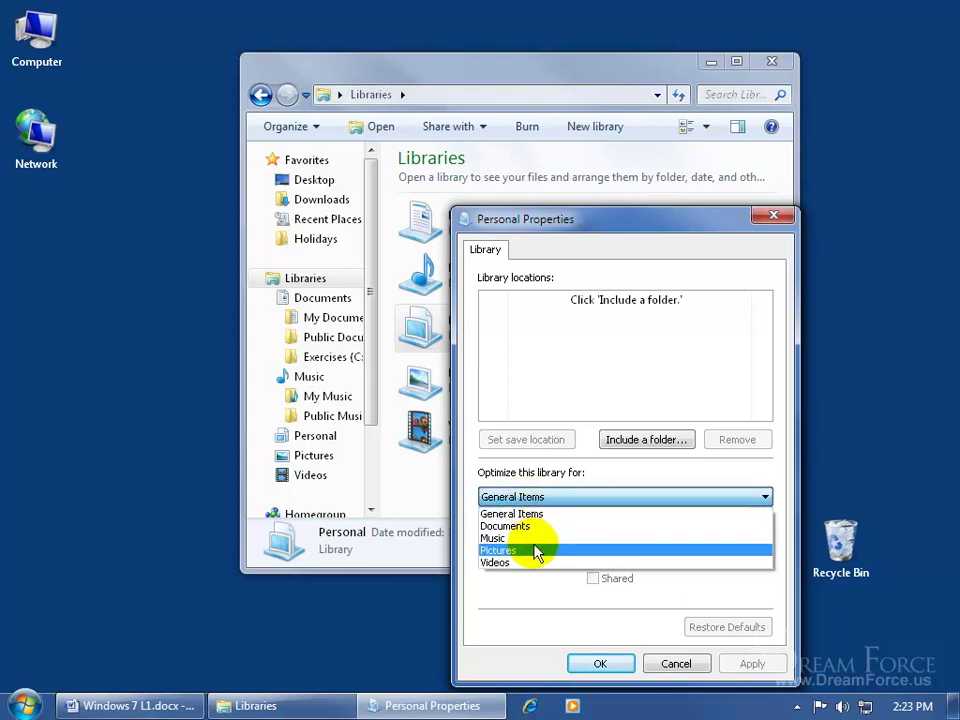
{"action": "left_click", "coordinate": [533, 526]}
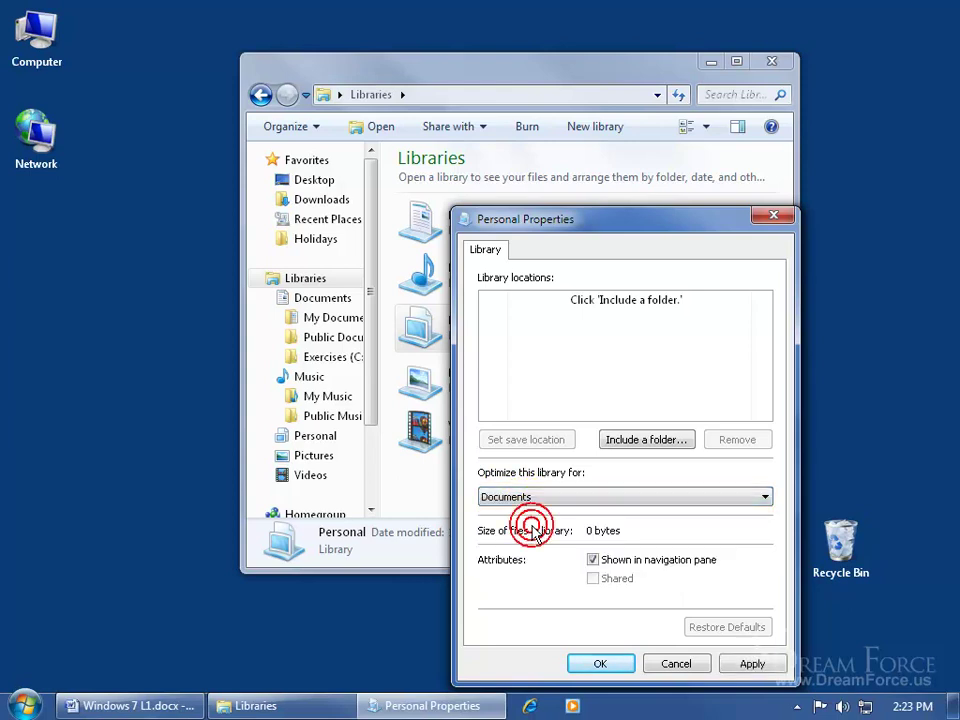
{"action": "left_click", "coordinate": [633, 662]}
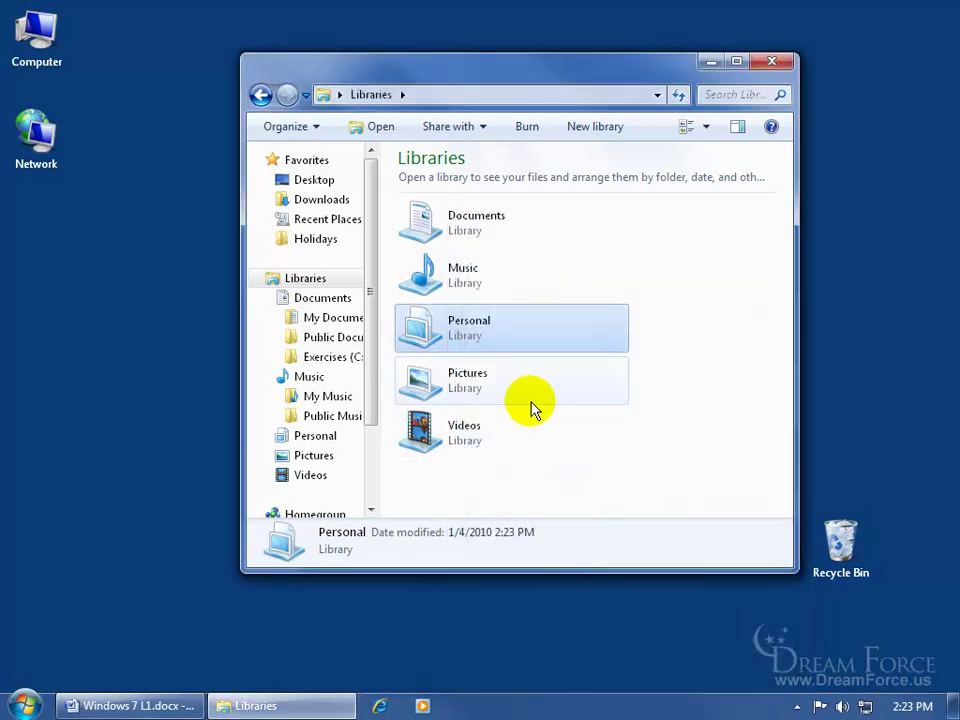
Open the Personal library and include the Fonts folder from Exercises in it.
{"action": "double_click", "coordinate": [455, 338]}
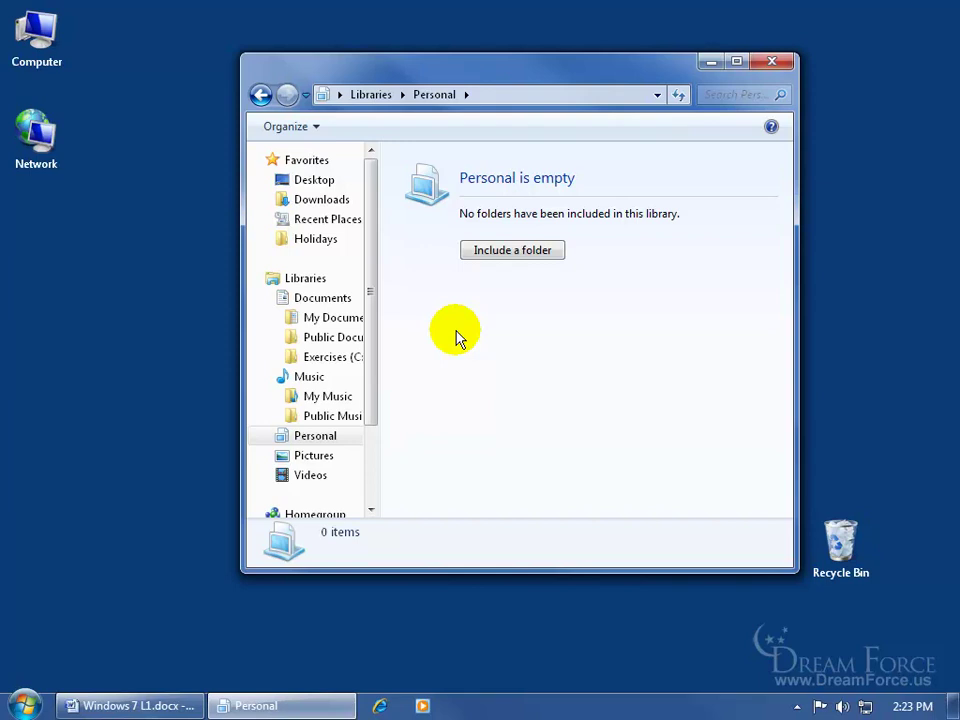
{"action": "left_click", "coordinate": [510, 255]}
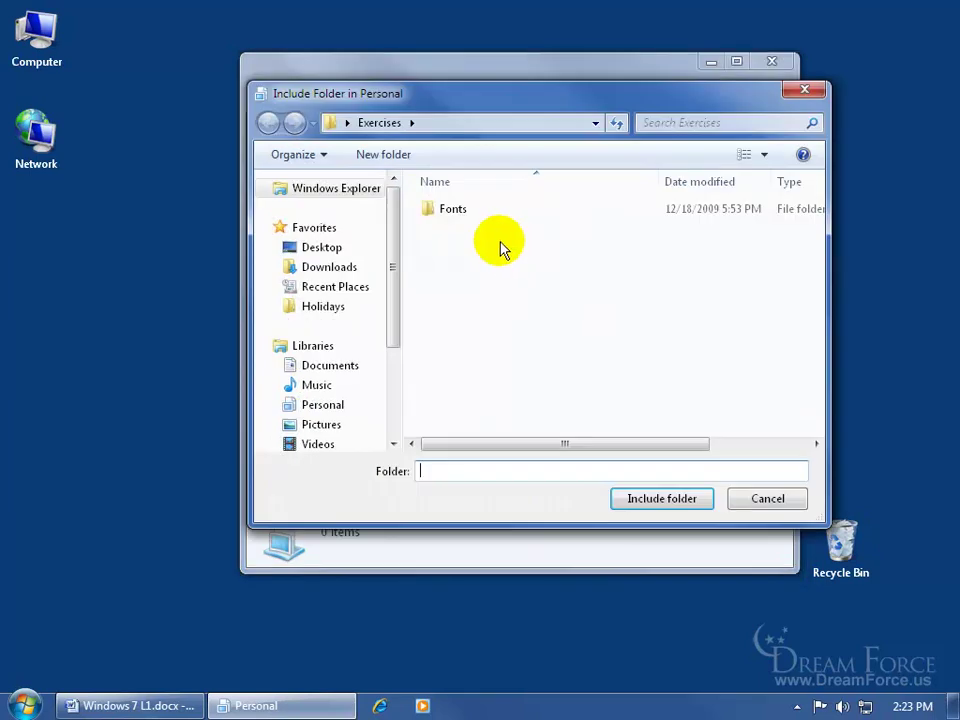
{"action": "left_click", "coordinate": [453, 210]}
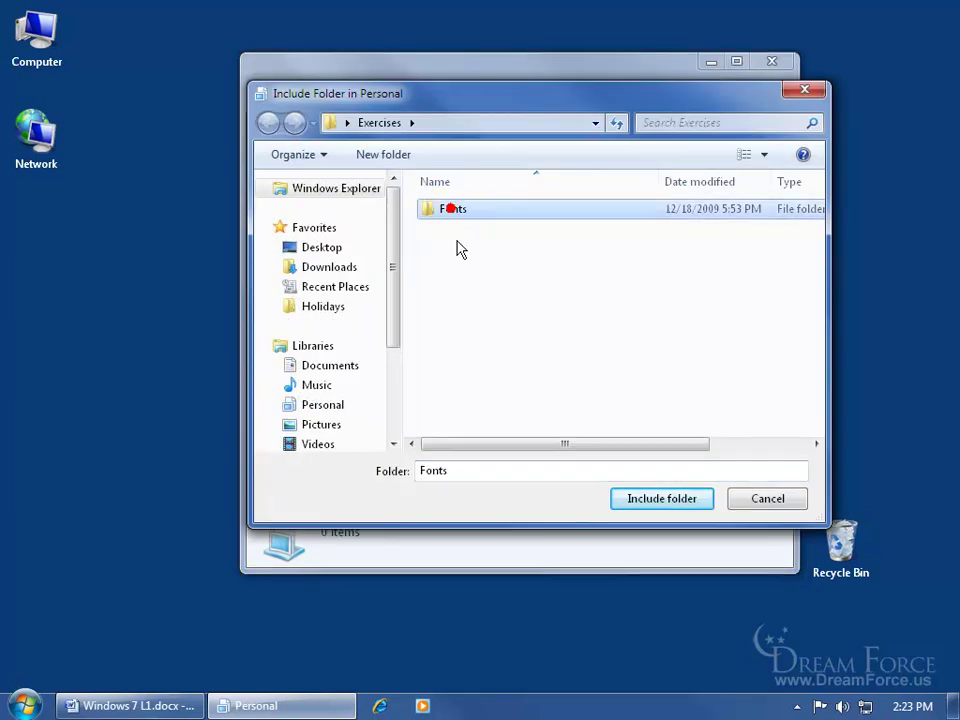
{"action": "left_click", "coordinate": [686, 508]}
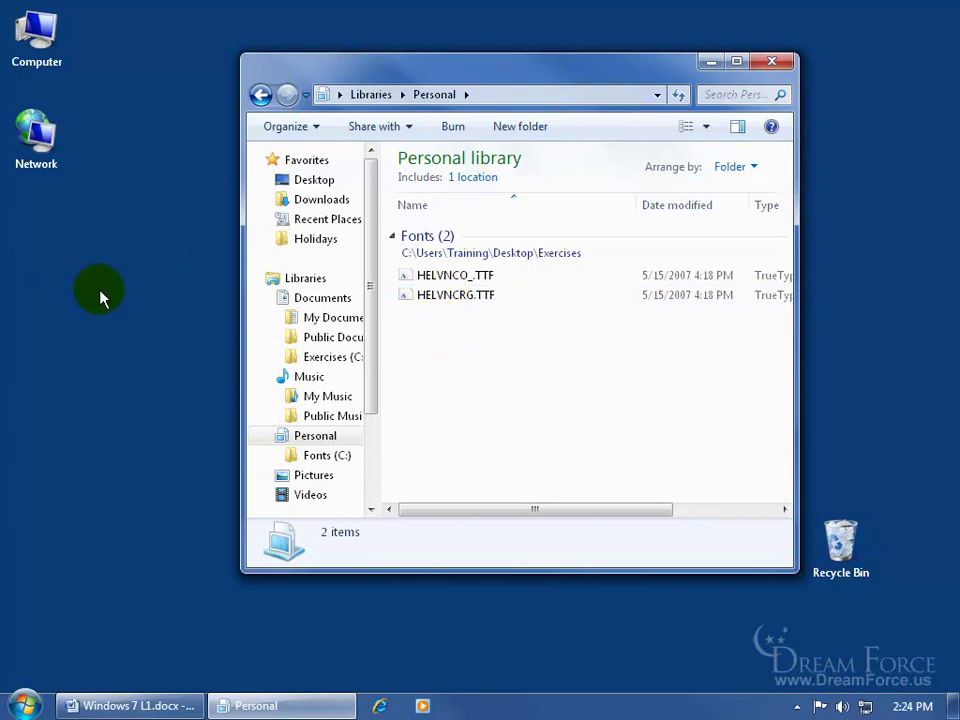
Remove the Fonts location from the Personal library and check the contents of the Exercises folder on the desktop.
{"action": "right_click", "coordinate": [315, 455]}
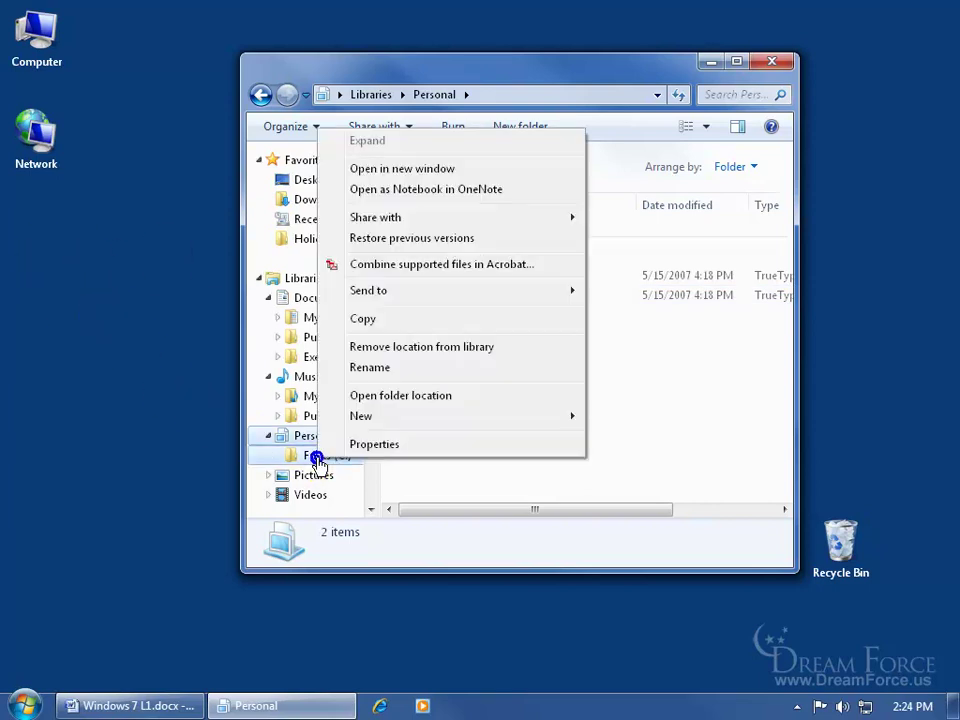
{"action": "left_click", "coordinate": [398, 347]}
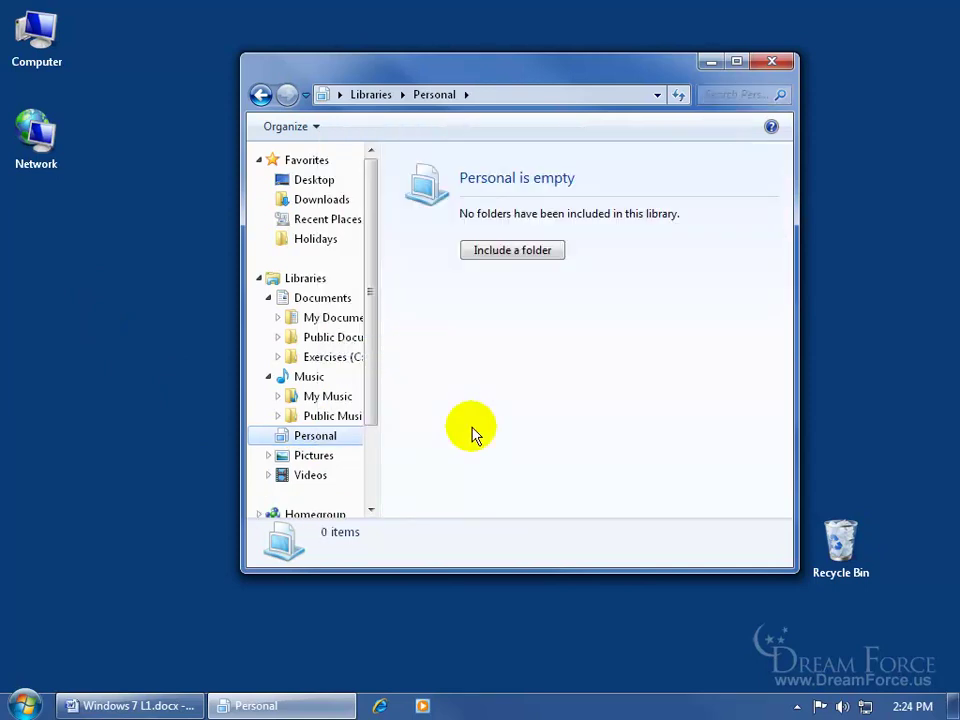
{"action": "left_click_drag", "start_coordinate": [373, 74], "coordinate": [750, 130]}
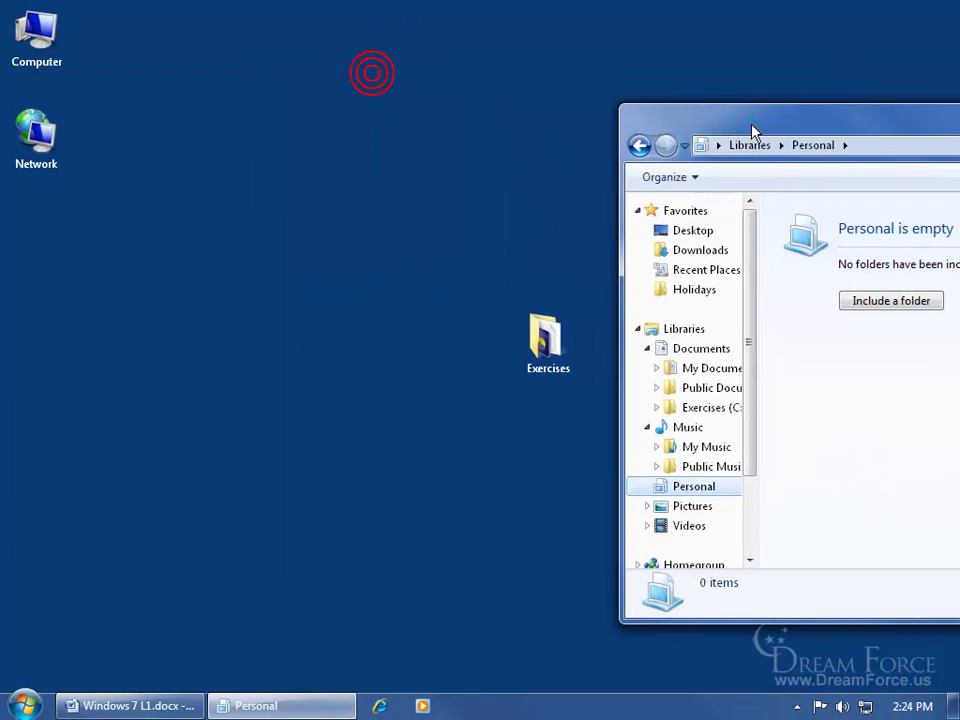
{"action": "double_click", "coordinate": [545, 340]}
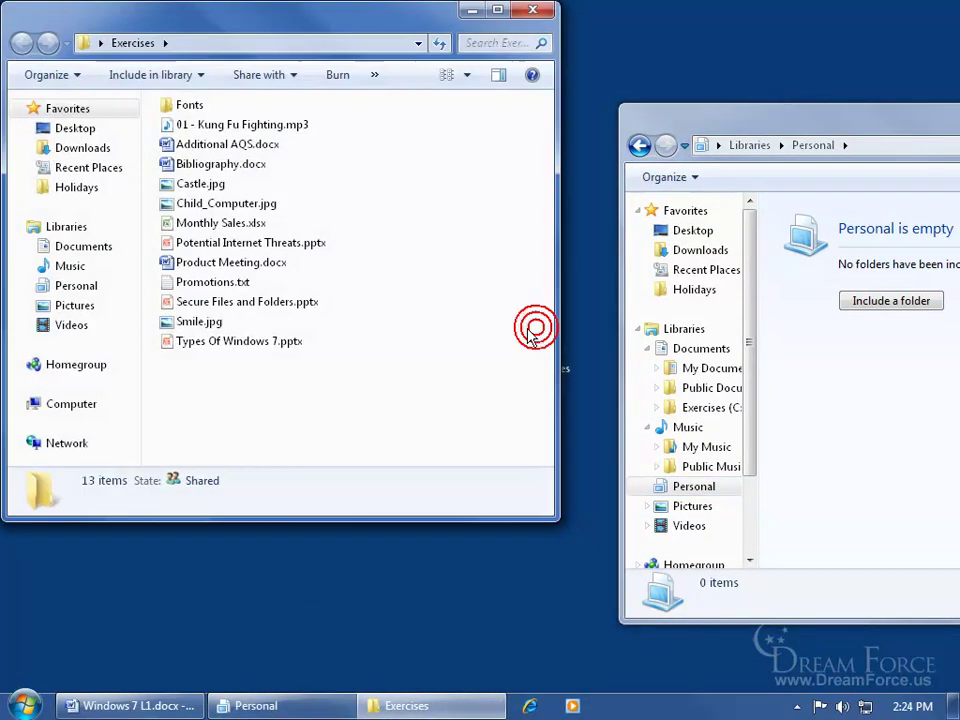
{"action": "left_click", "coordinate": [531, 10]}
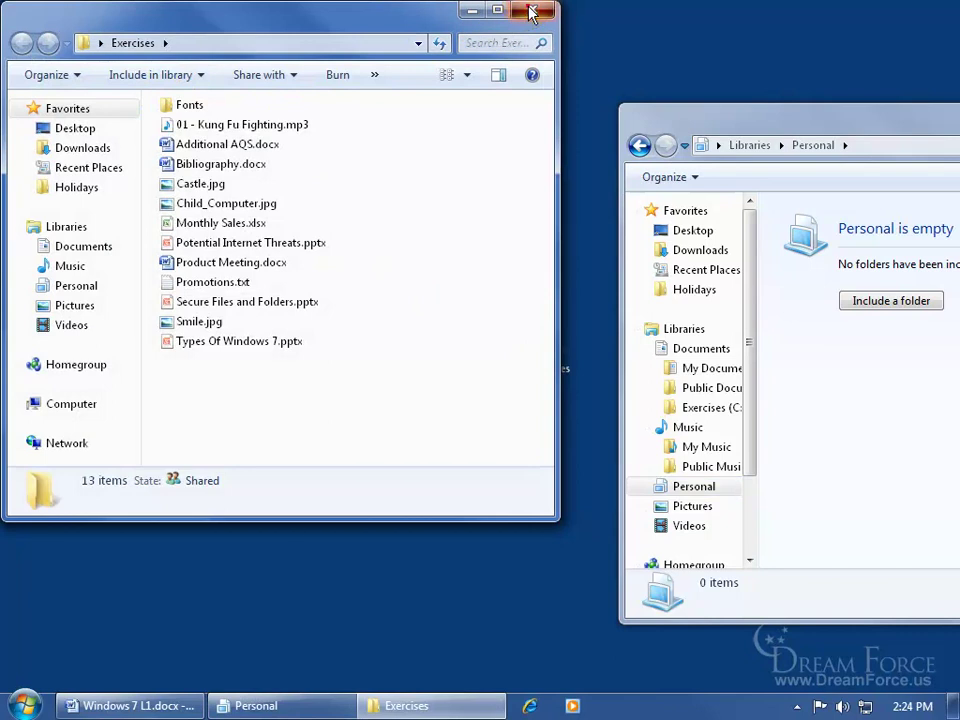
Move the library window back to the middle of the desktop and delete the Personal library.
{"action": "left_click_drag", "start_coordinate": [772, 114], "coordinate": [351, 69]}
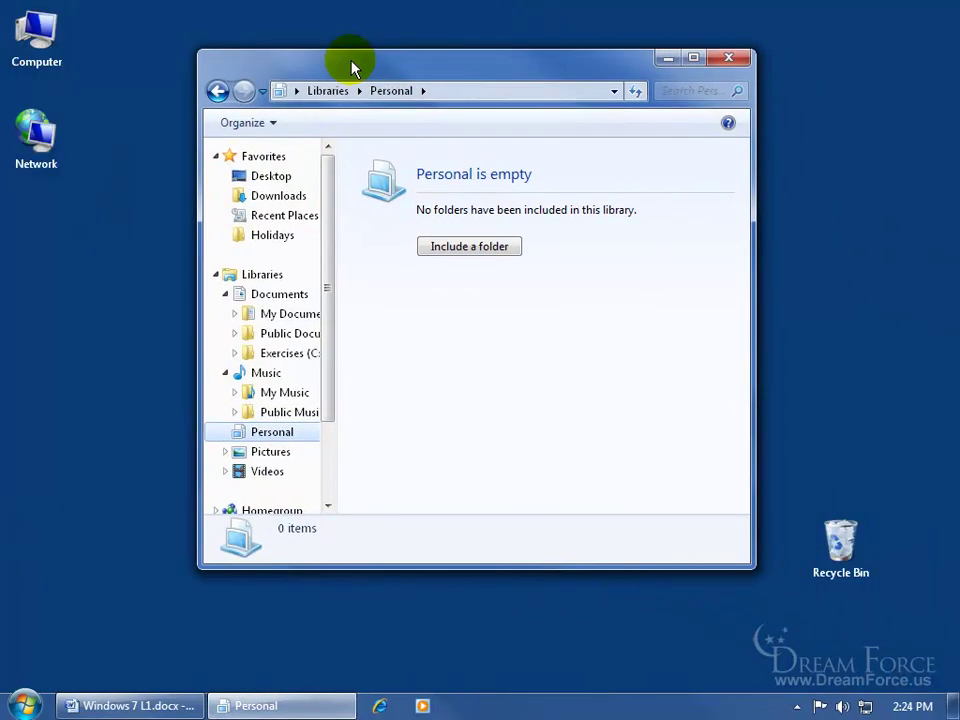
{"action": "right_click", "coordinate": [256, 433]}
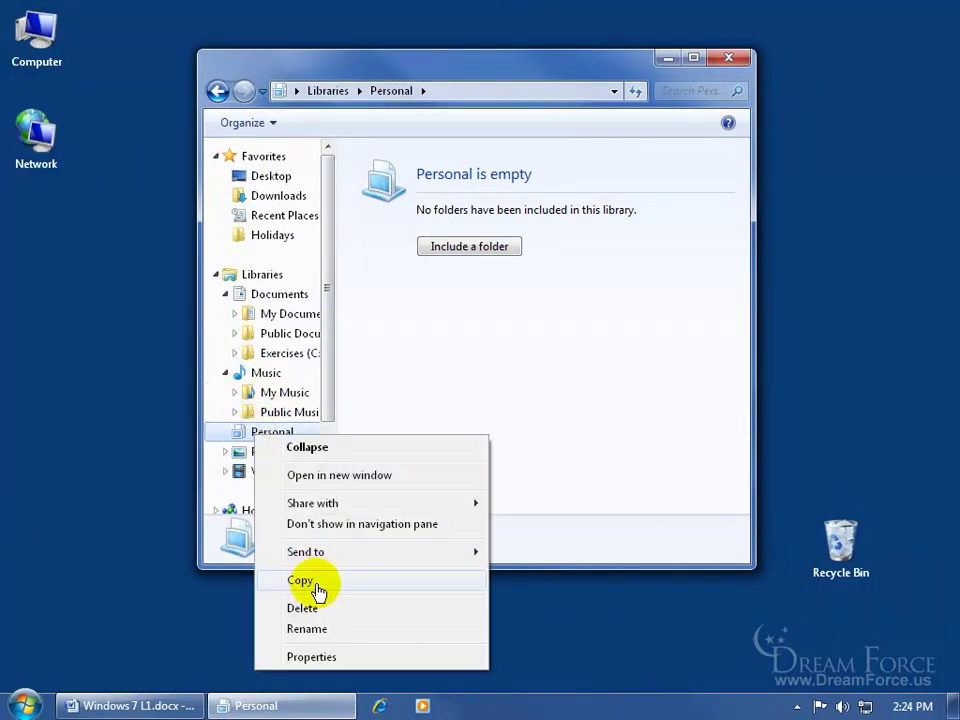
{"action": "left_click", "coordinate": [340, 606]}
{"action": "left_click", "coordinate": [556, 432]}
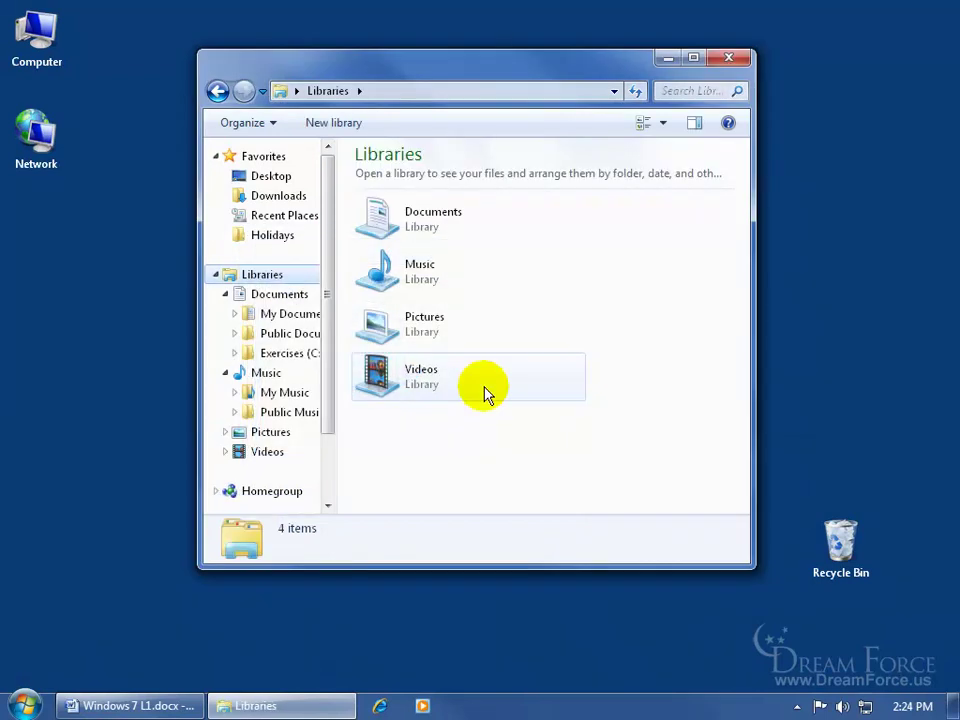